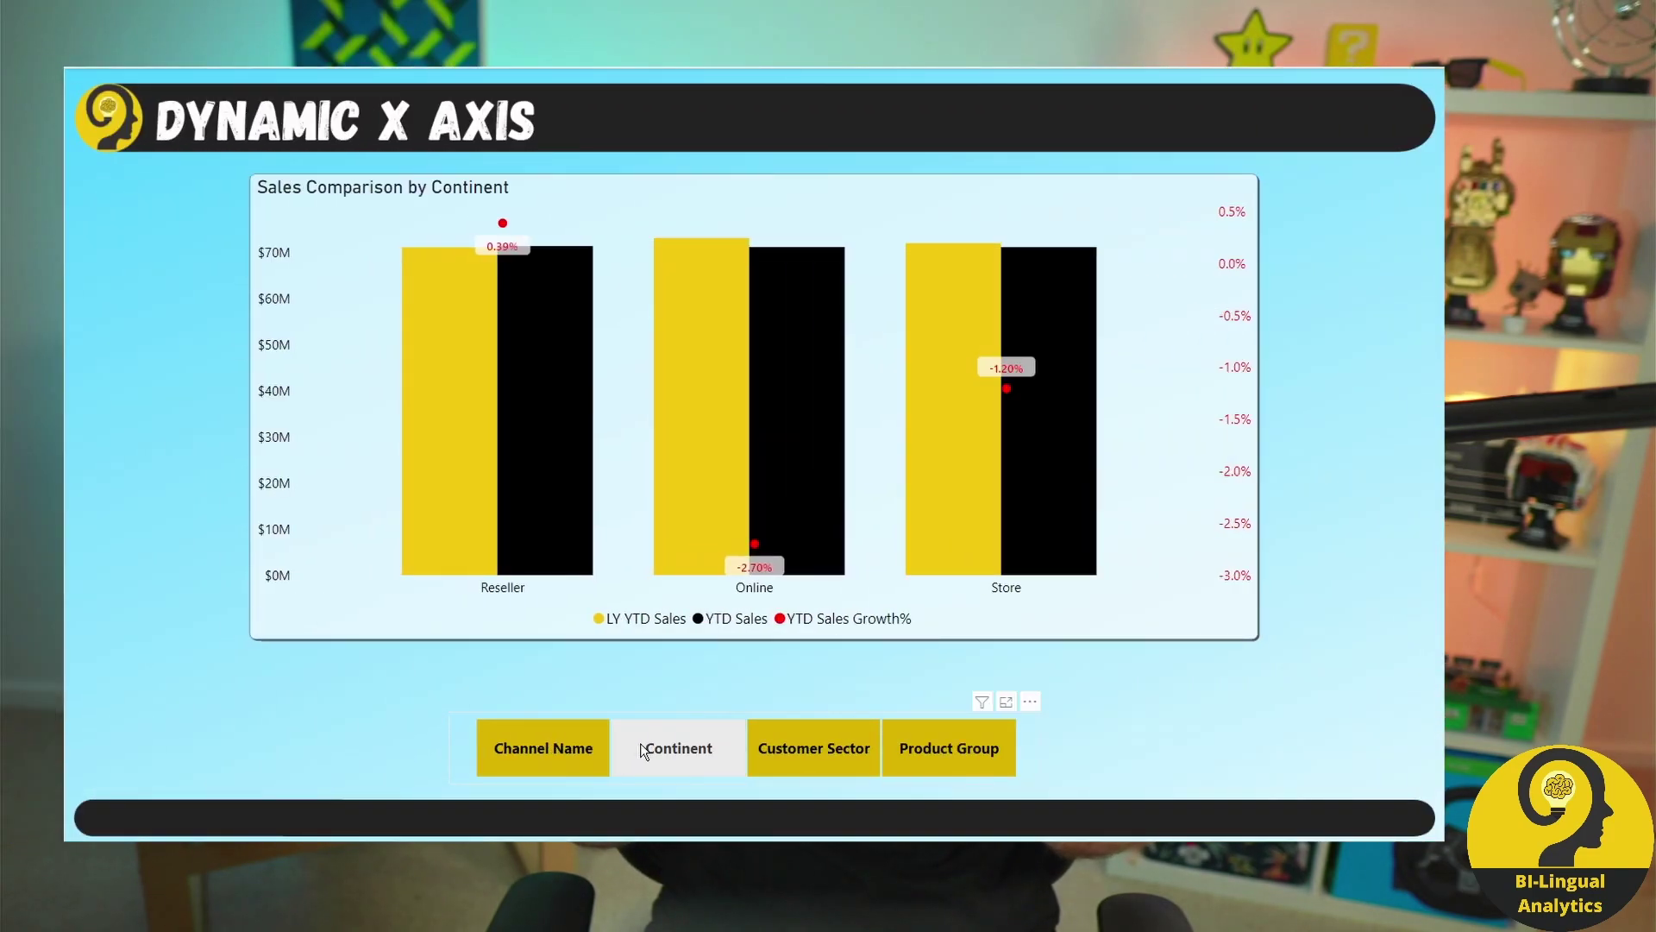
Step: Regroup the combo chart by Continent, then Customer Sector, then Product Group using the slicer buttons
{"action": "left_click", "coordinate": [640, 742]}
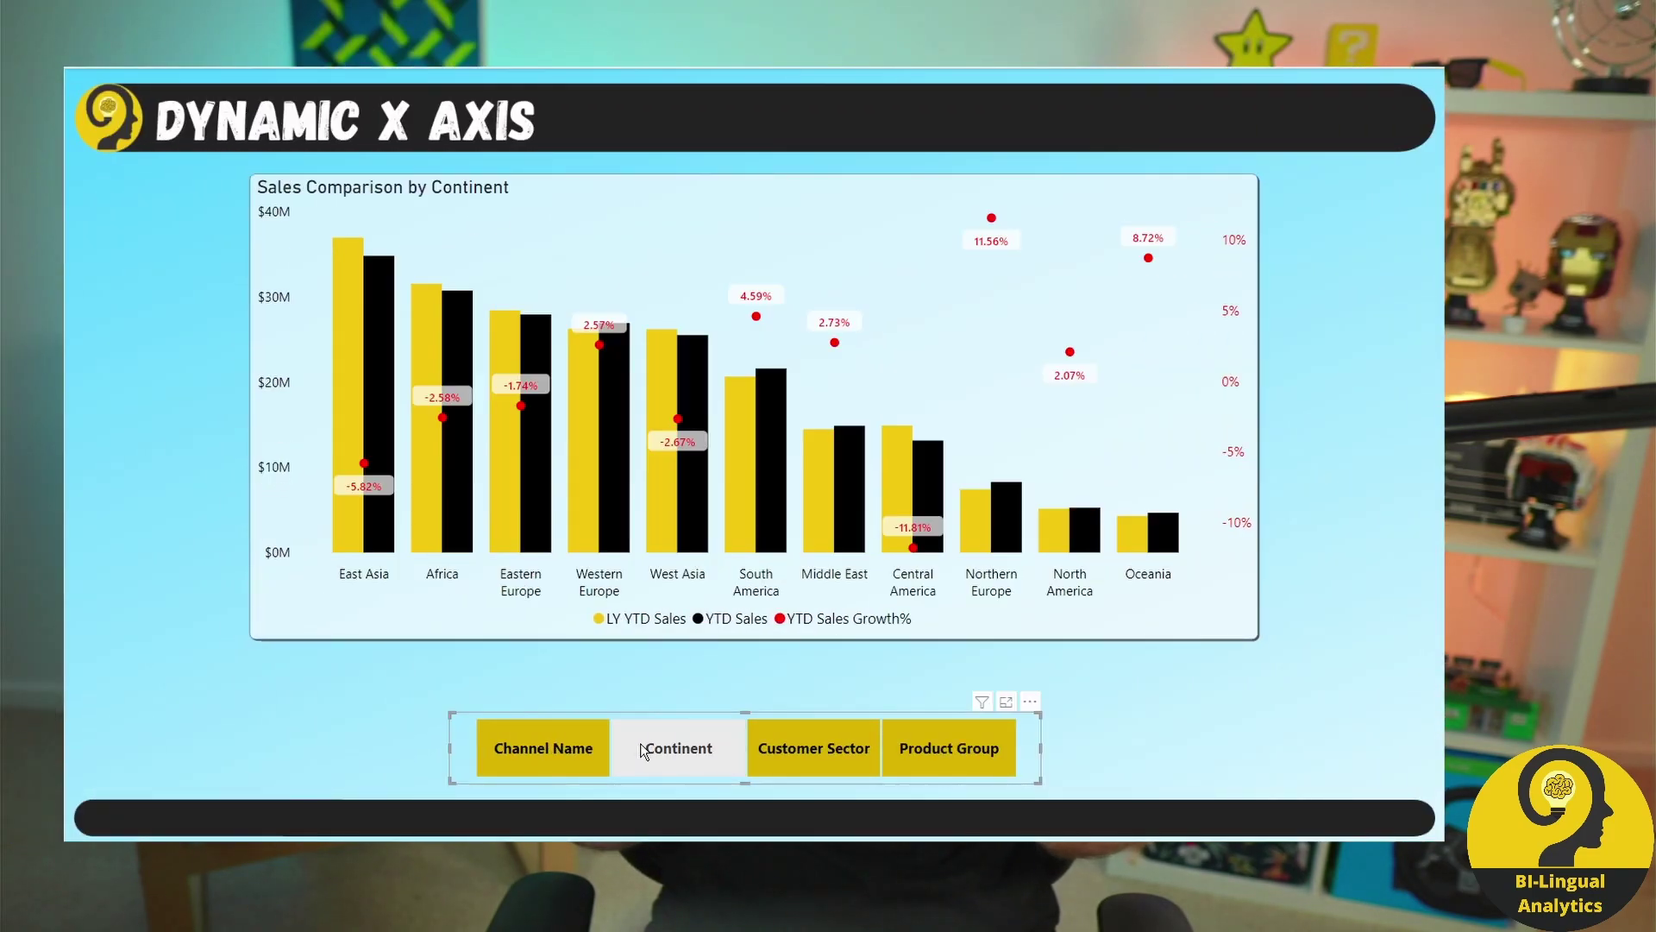
{"action": "left_click", "coordinate": [827, 748]}
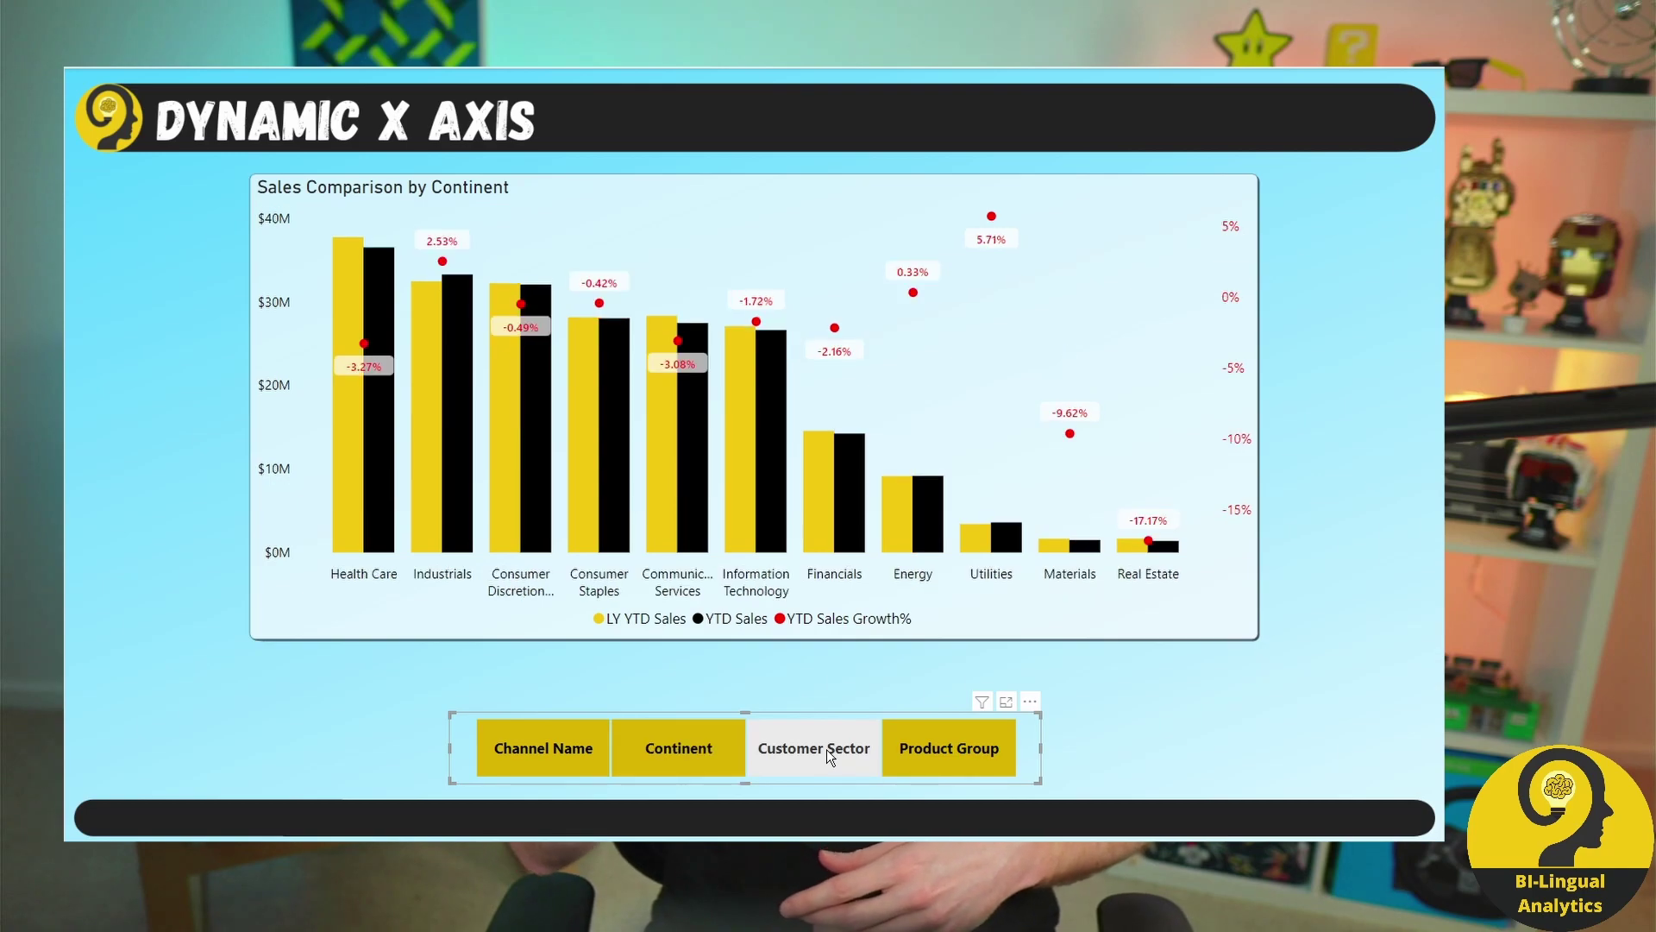
{"action": "left_click", "coordinate": [965, 749]}
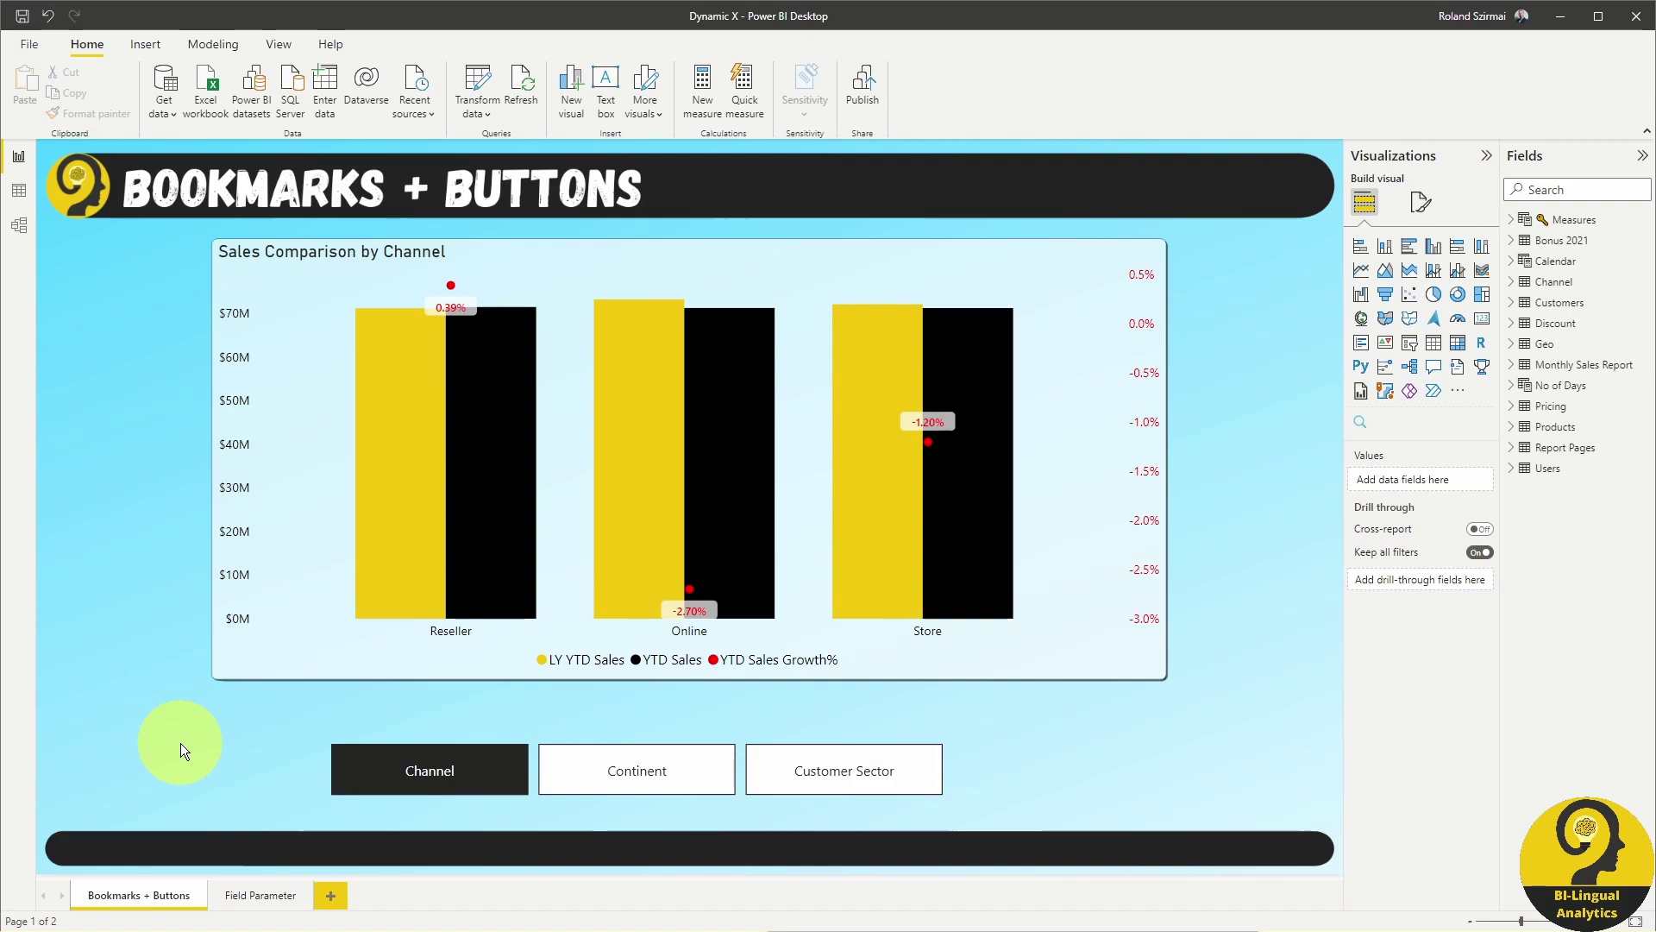
Step: Switch the chart to Continent and then Customer Sector, and show the Bookmarks pane
{"action": "left_click", "coordinate": [632, 767]}
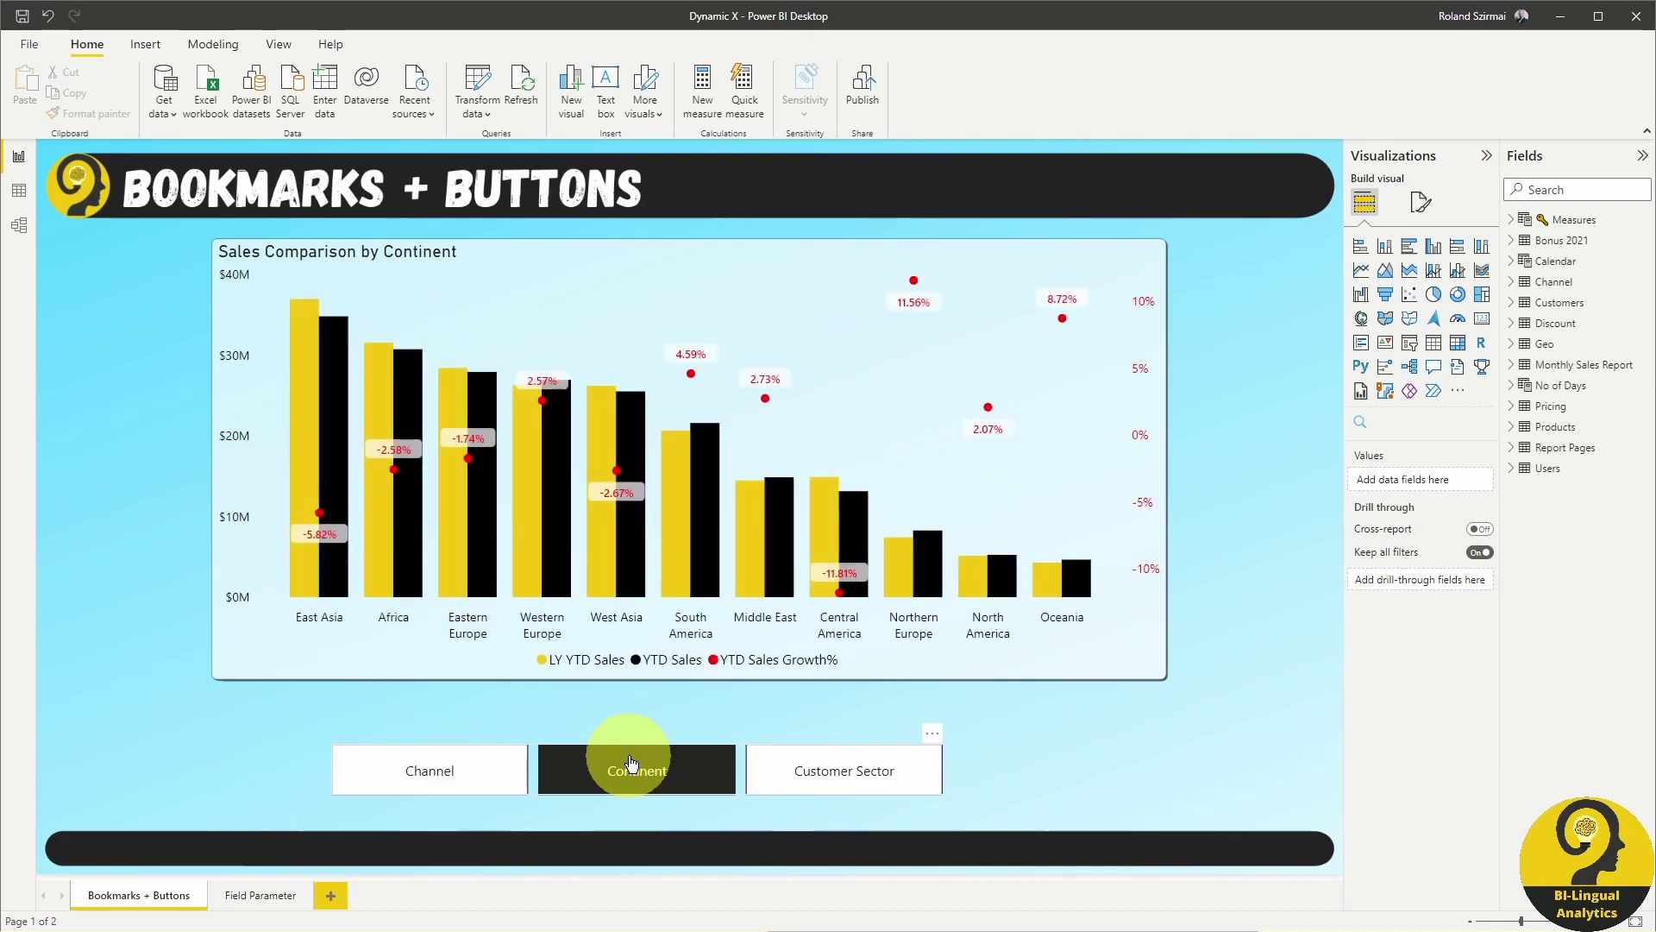
{"action": "left_click", "coordinate": [796, 774]}
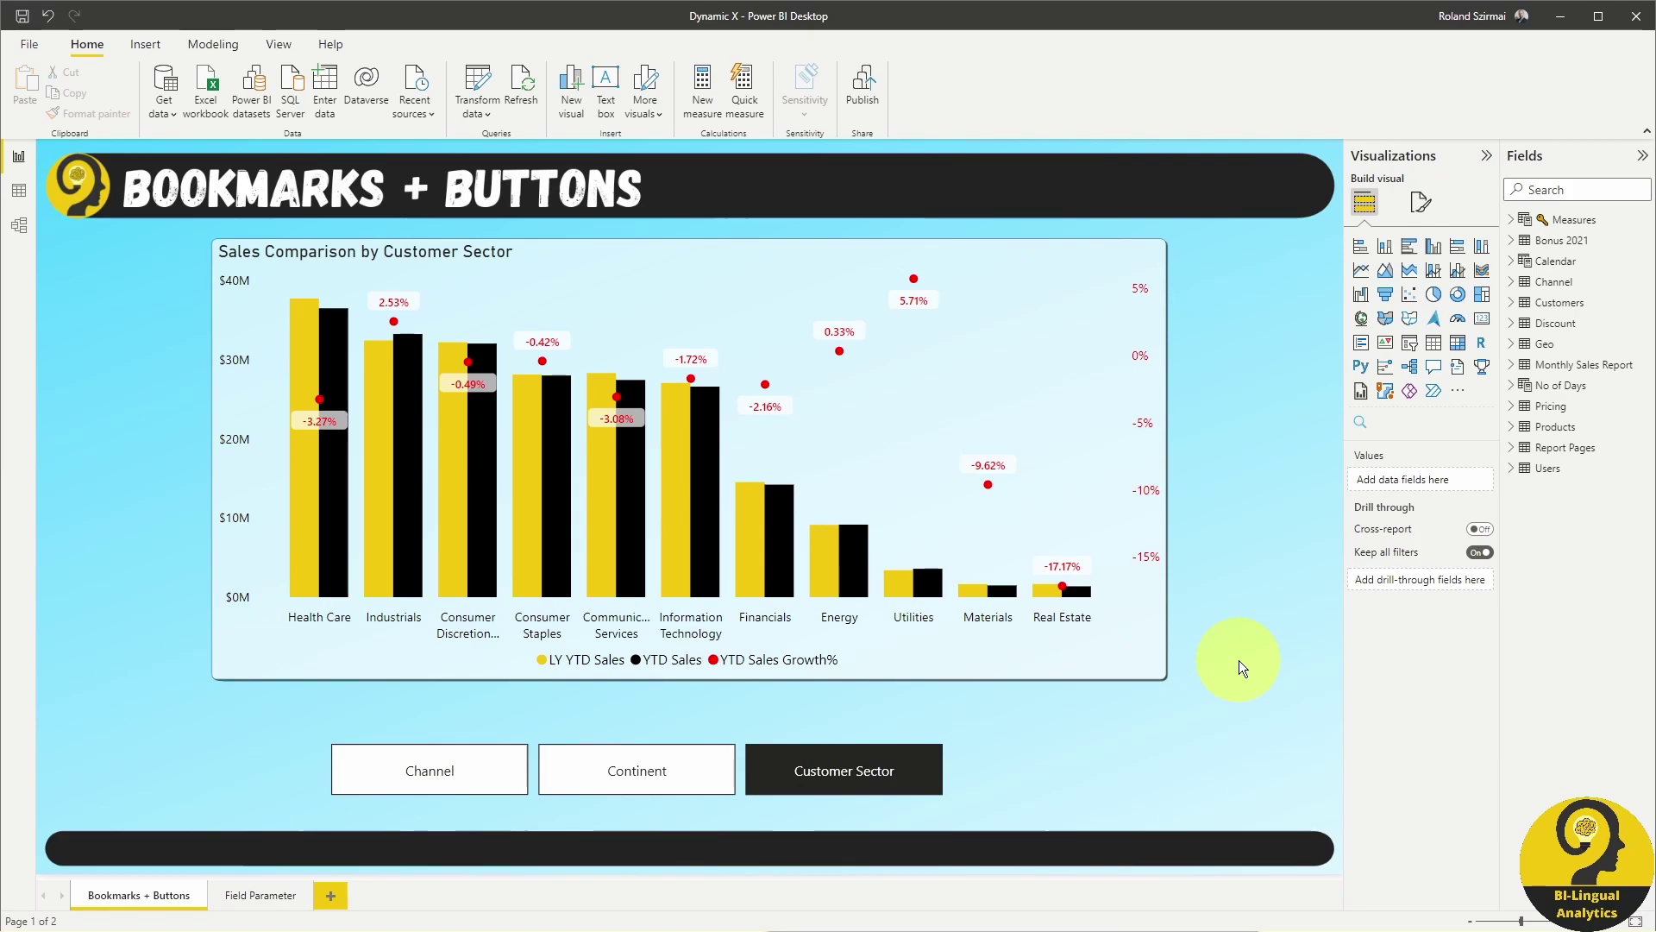
{"action": "left_click", "coordinate": [278, 44]}
{"action": "left_click", "coordinate": [702, 87]}
Step: Show the Selection pane, collapse Visualizations and Fields, and widen the Selection pane
{"action": "left_click", "coordinate": [752, 86]}
{"action": "left_click", "coordinate": [1472, 155]}
{"action": "left_click", "coordinate": [1642, 156]}
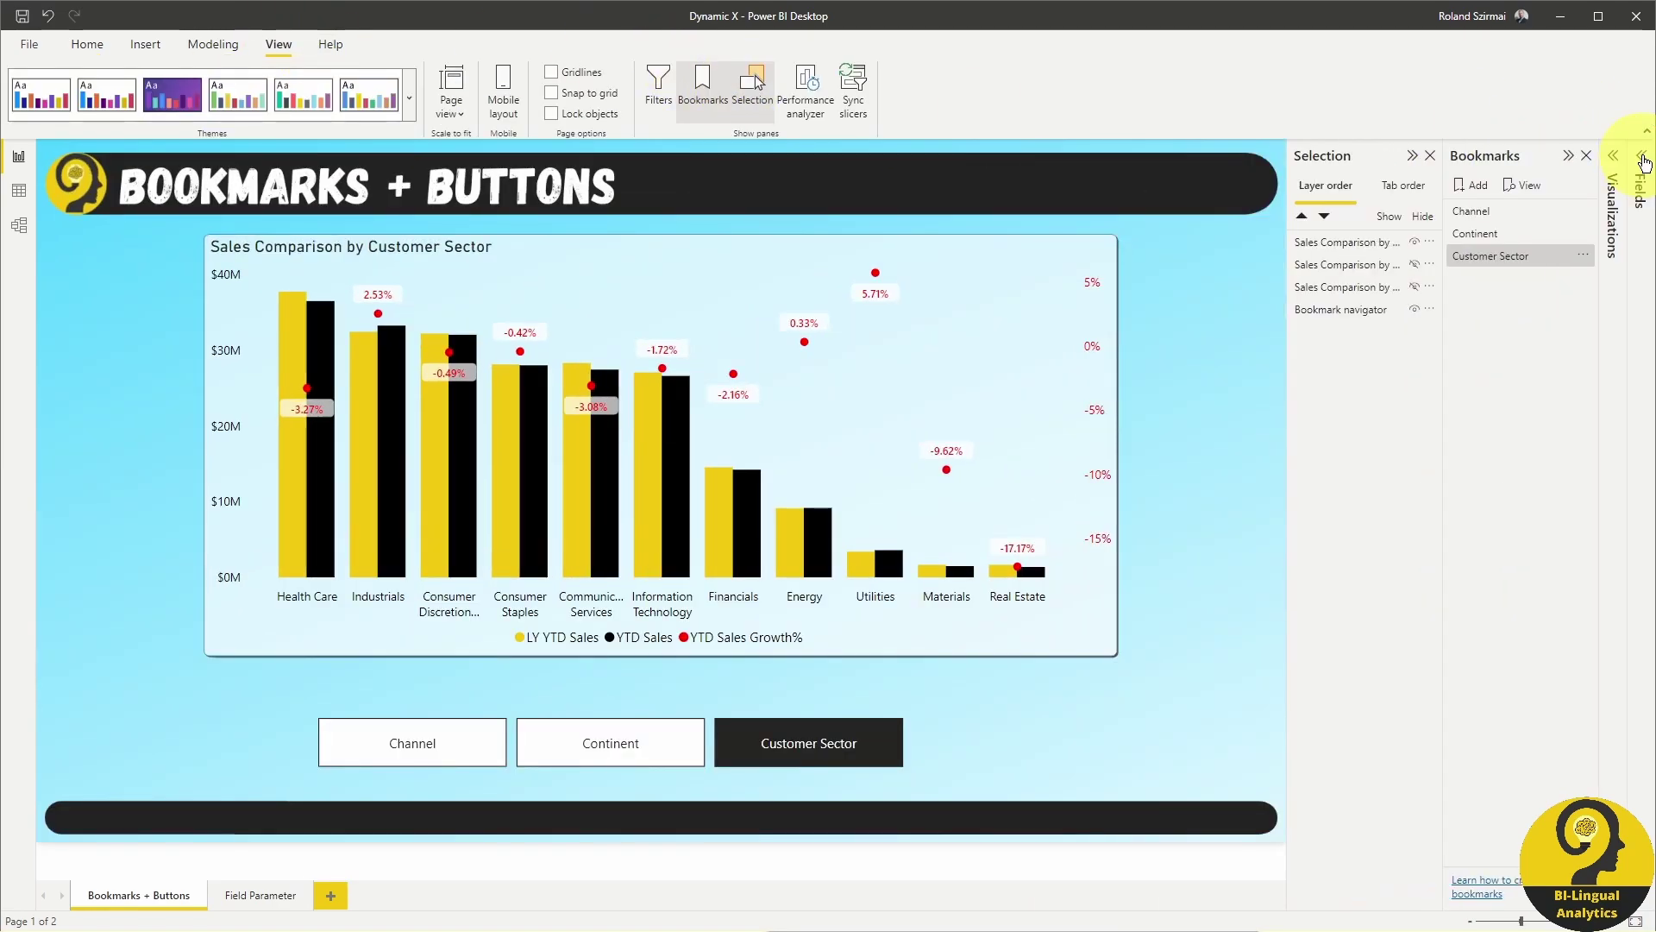
{"action": "left_click_drag", "start_coordinate": [1286, 366], "coordinate": [1199, 378]}
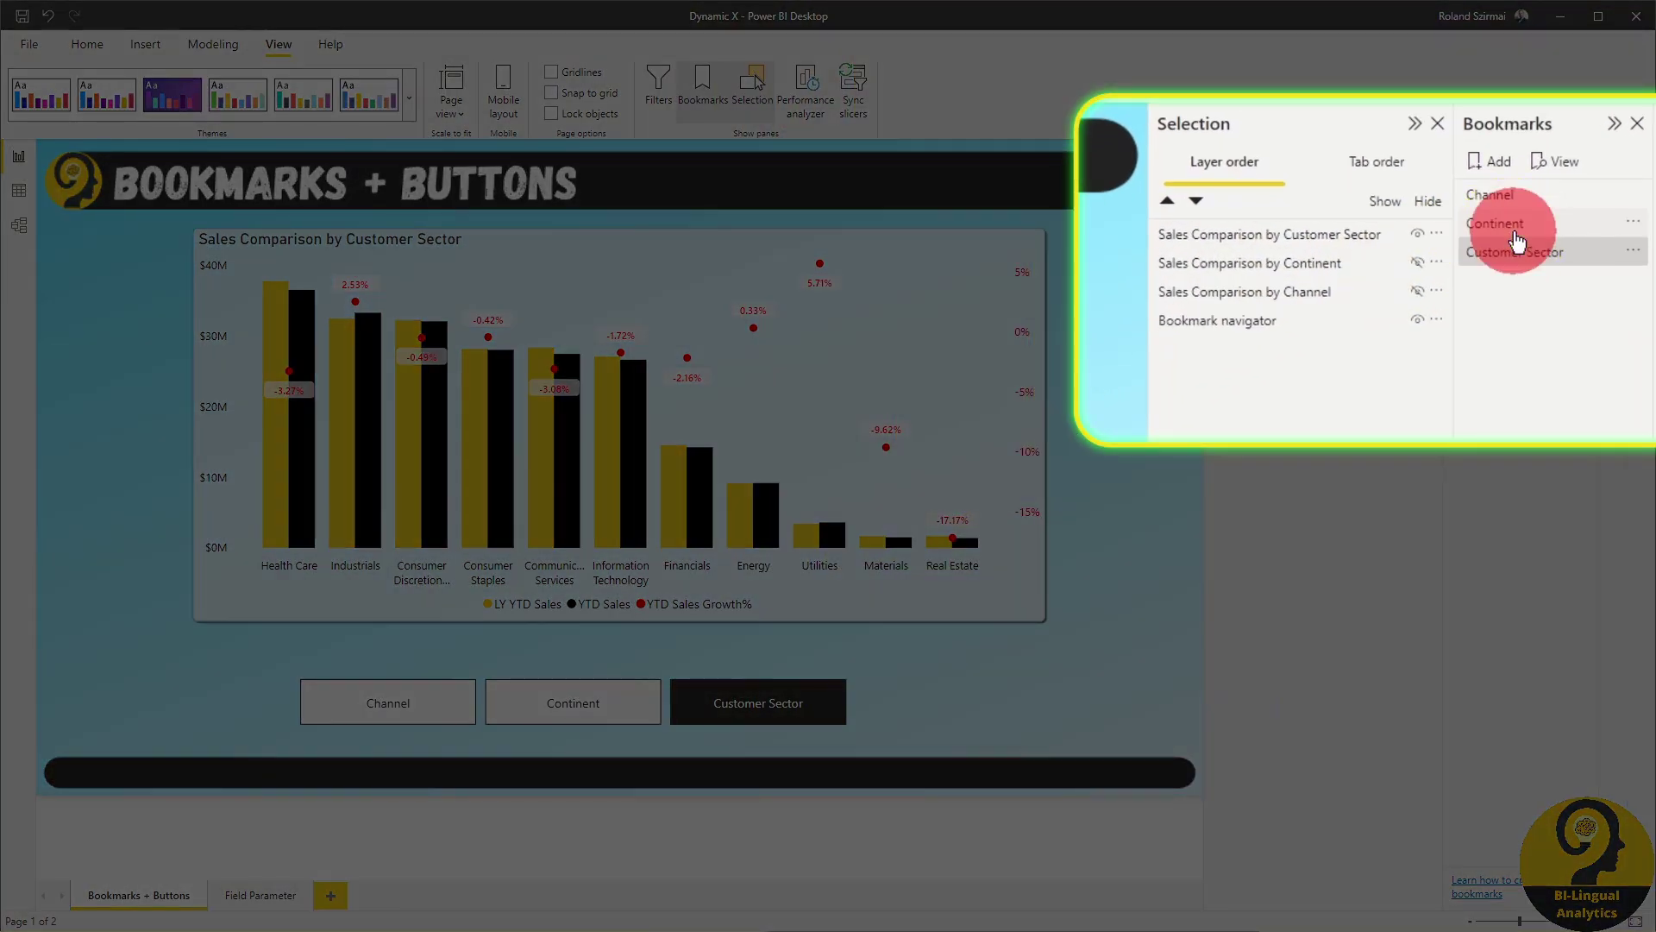
Step: Apply the Continent, Channel, Continent and Customer Sector bookmarks in turn
{"action": "left_click", "coordinate": [1491, 237]}
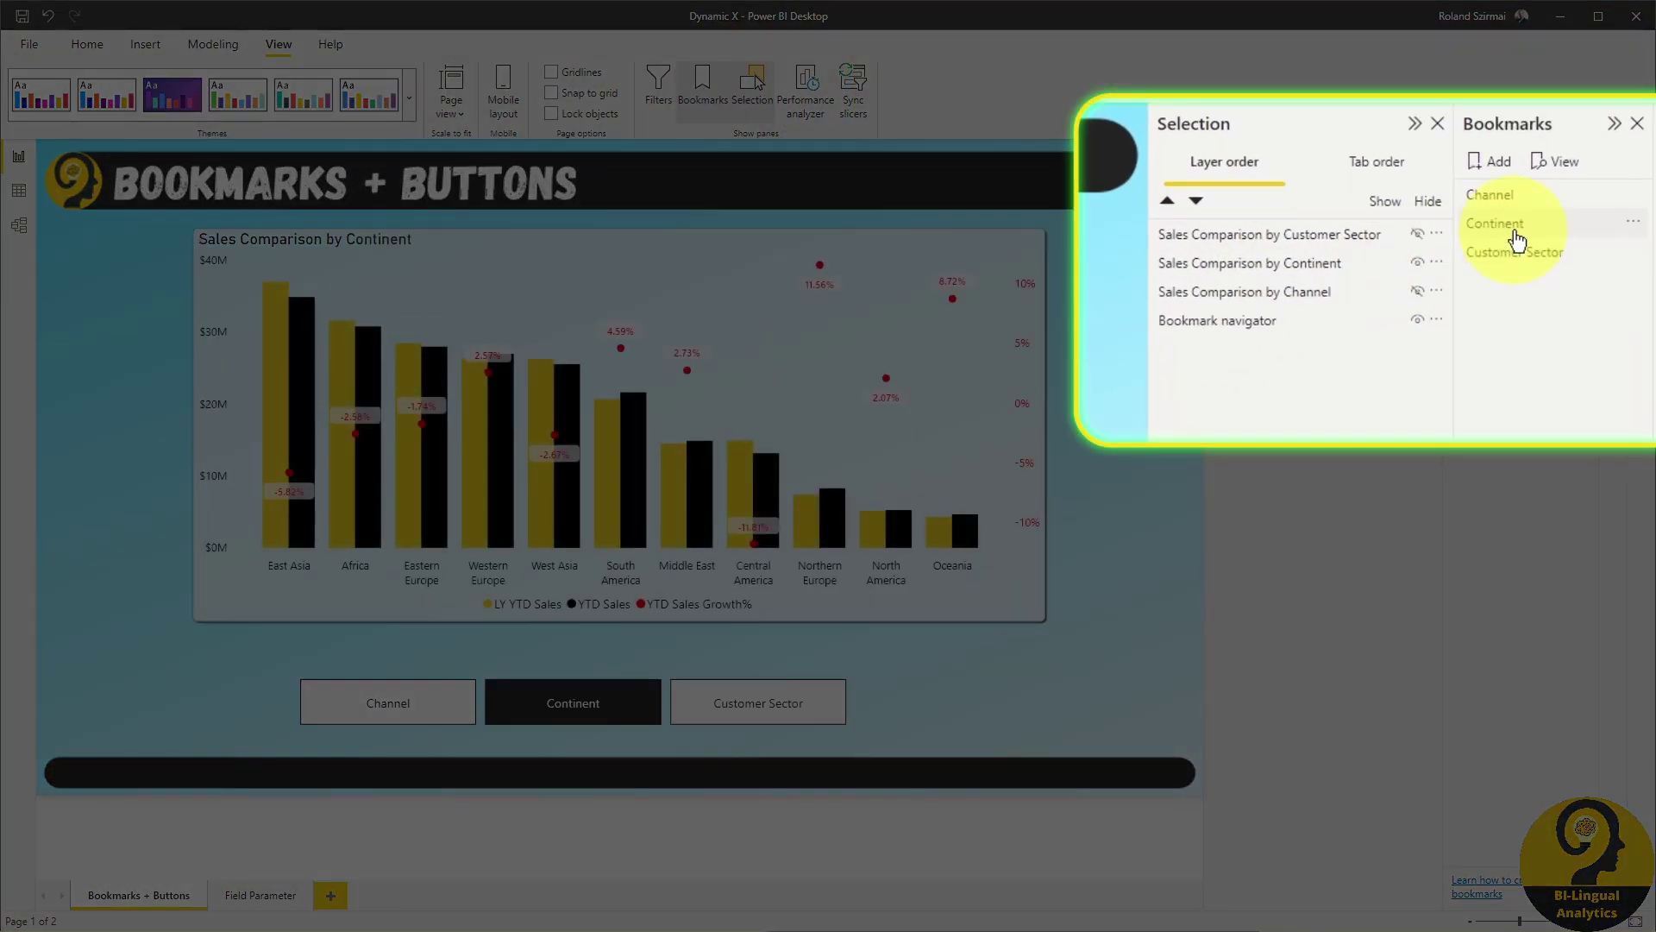
{"action": "left_click", "coordinate": [1523, 195]}
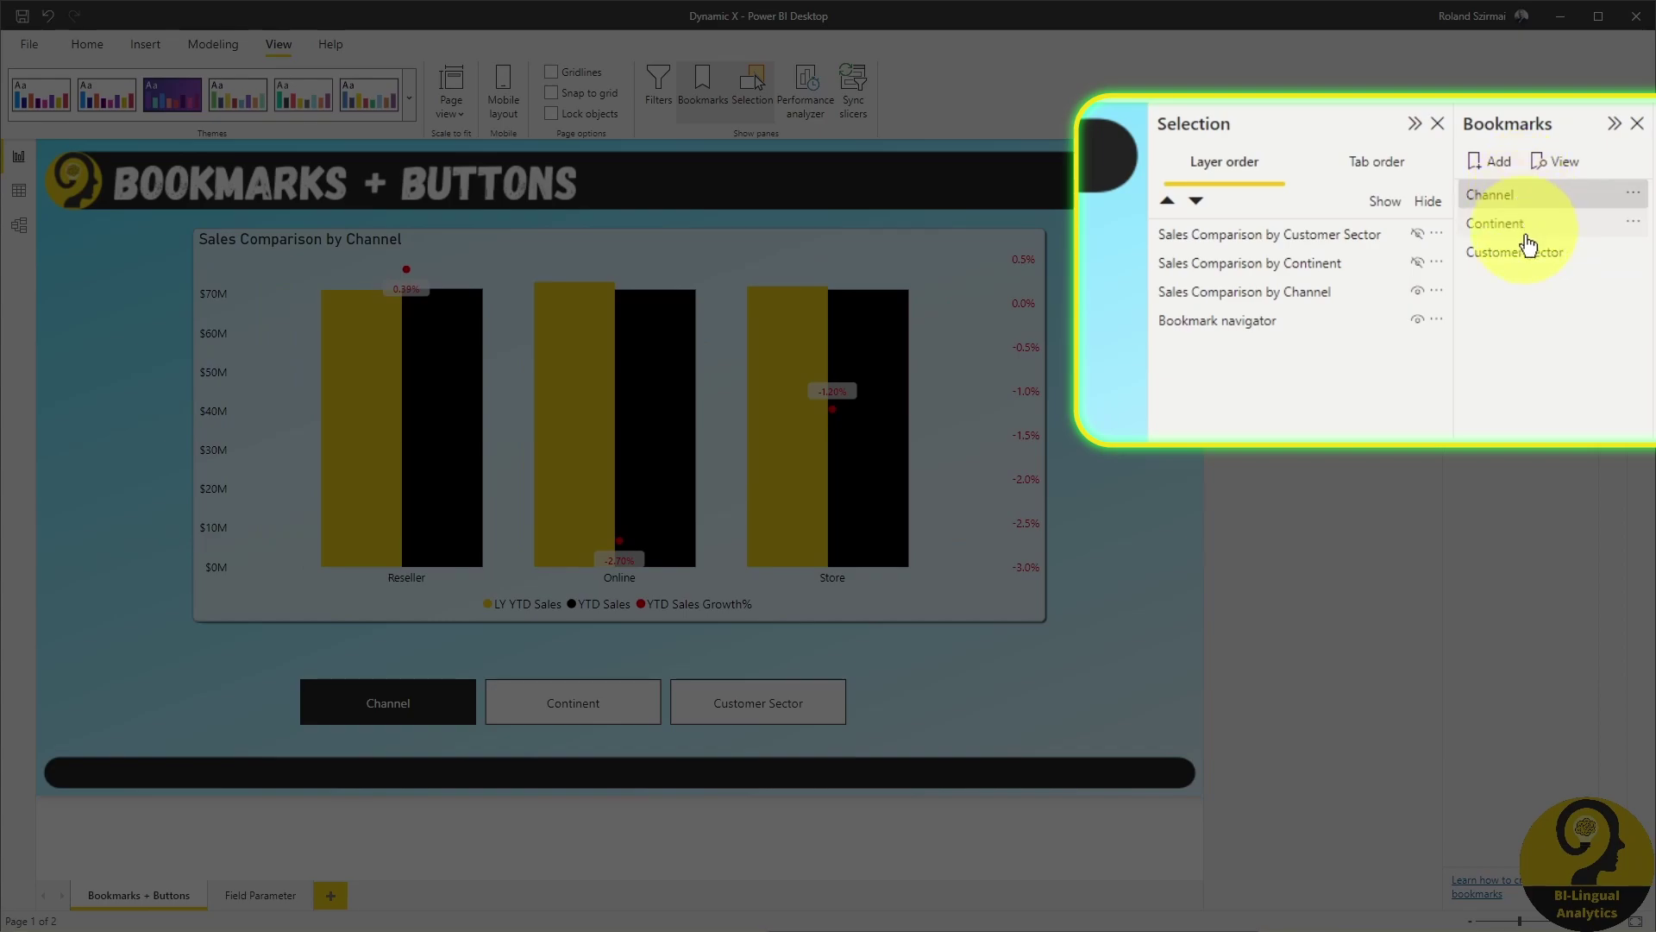
{"action": "left_click", "coordinate": [1527, 236]}
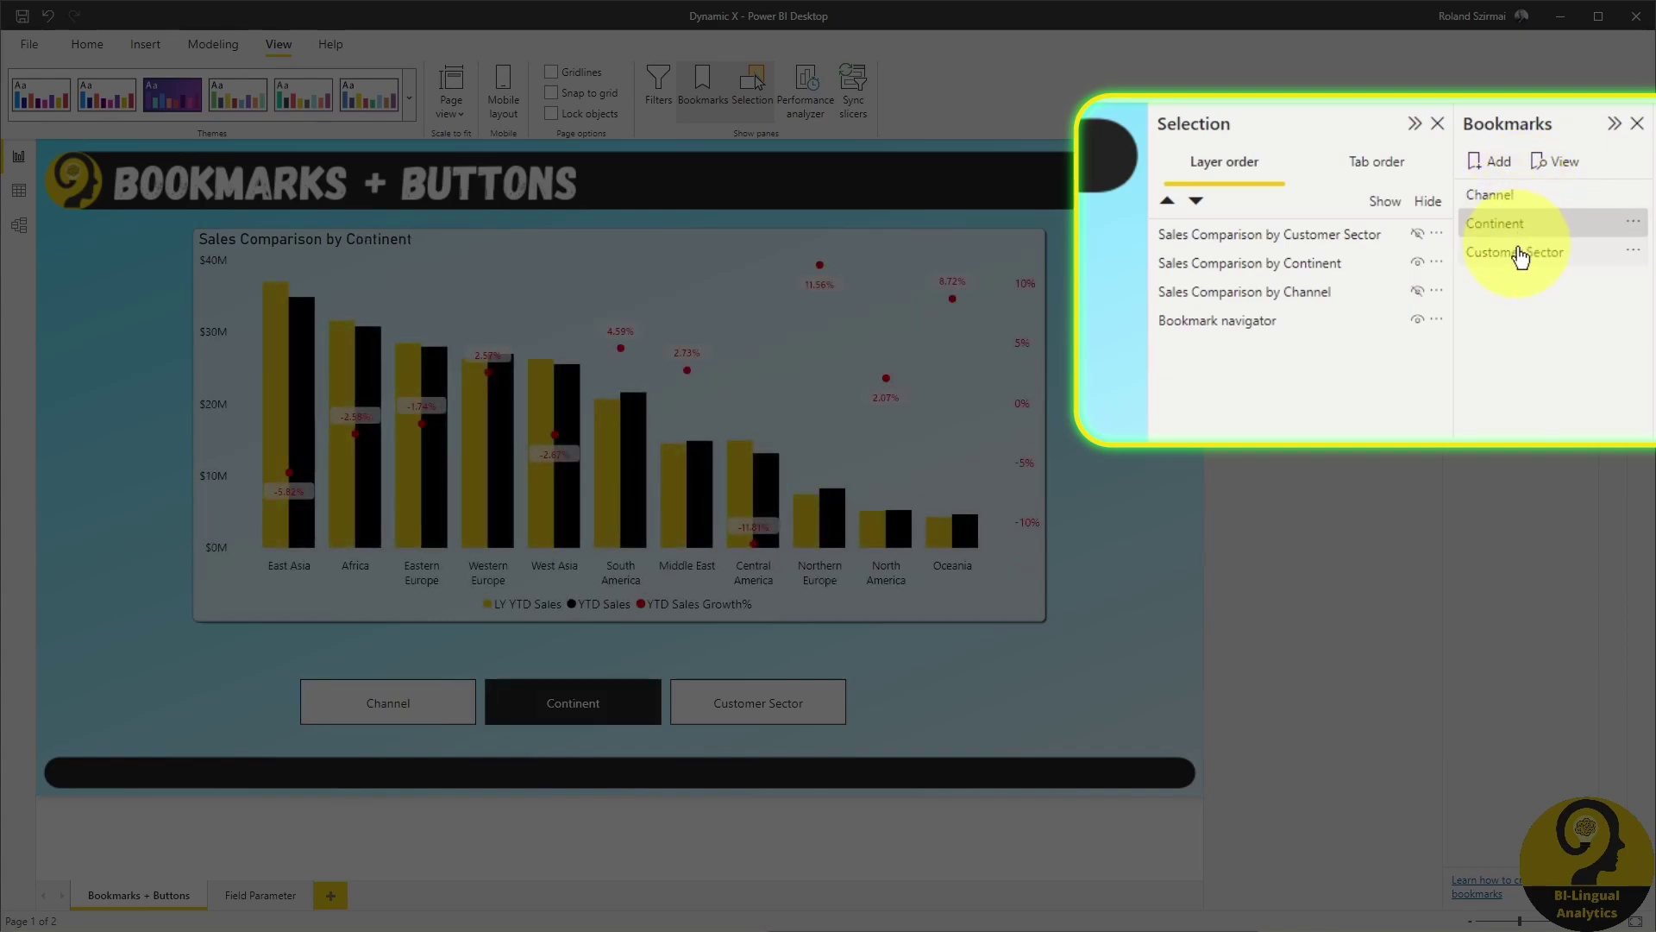
{"action": "left_click", "coordinate": [1511, 255]}
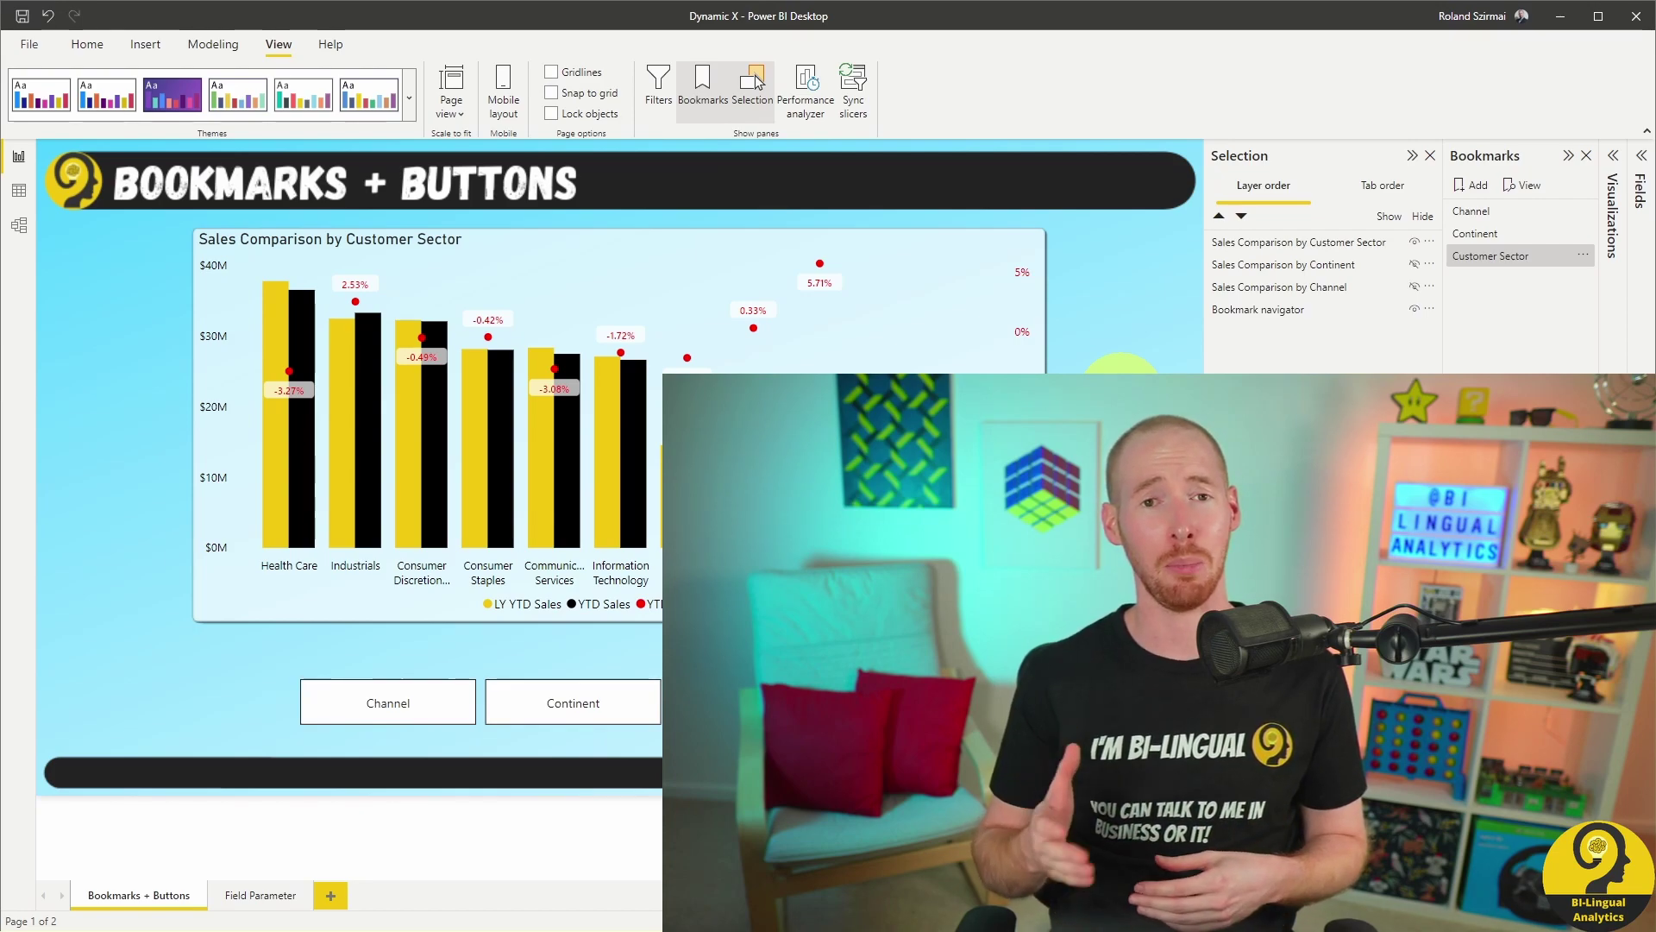
Step: Convert the Customer Sector chart into a Table visual
{"action": "left_click", "coordinate": [982, 364]}
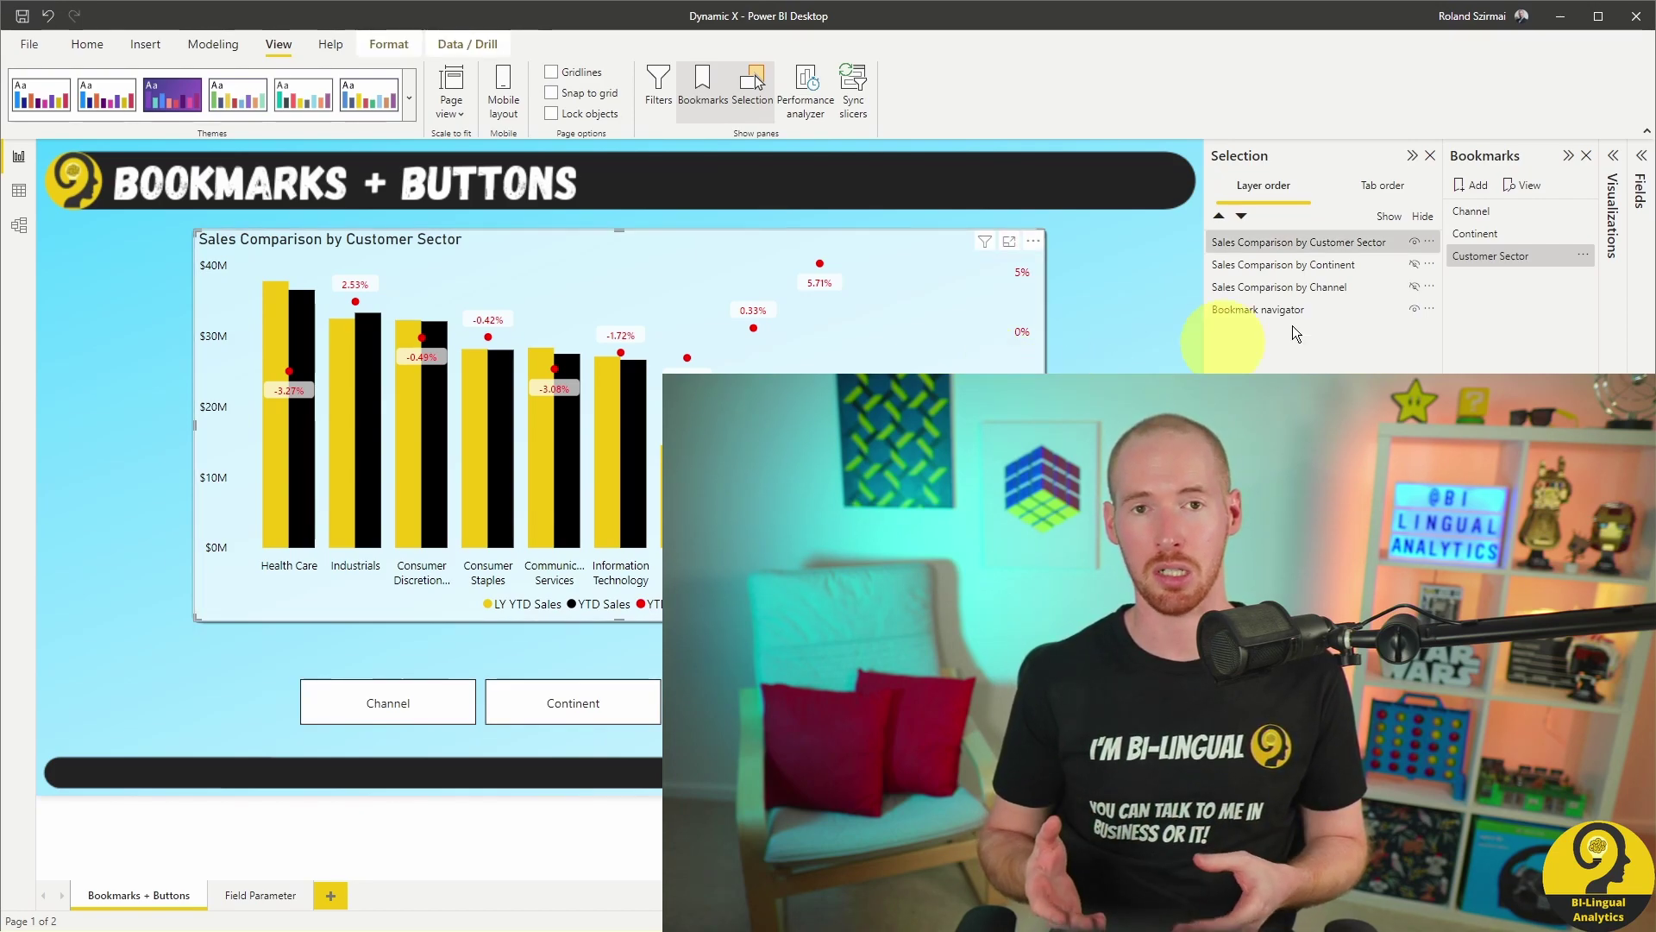
{"action": "left_click", "coordinate": [1613, 156]}
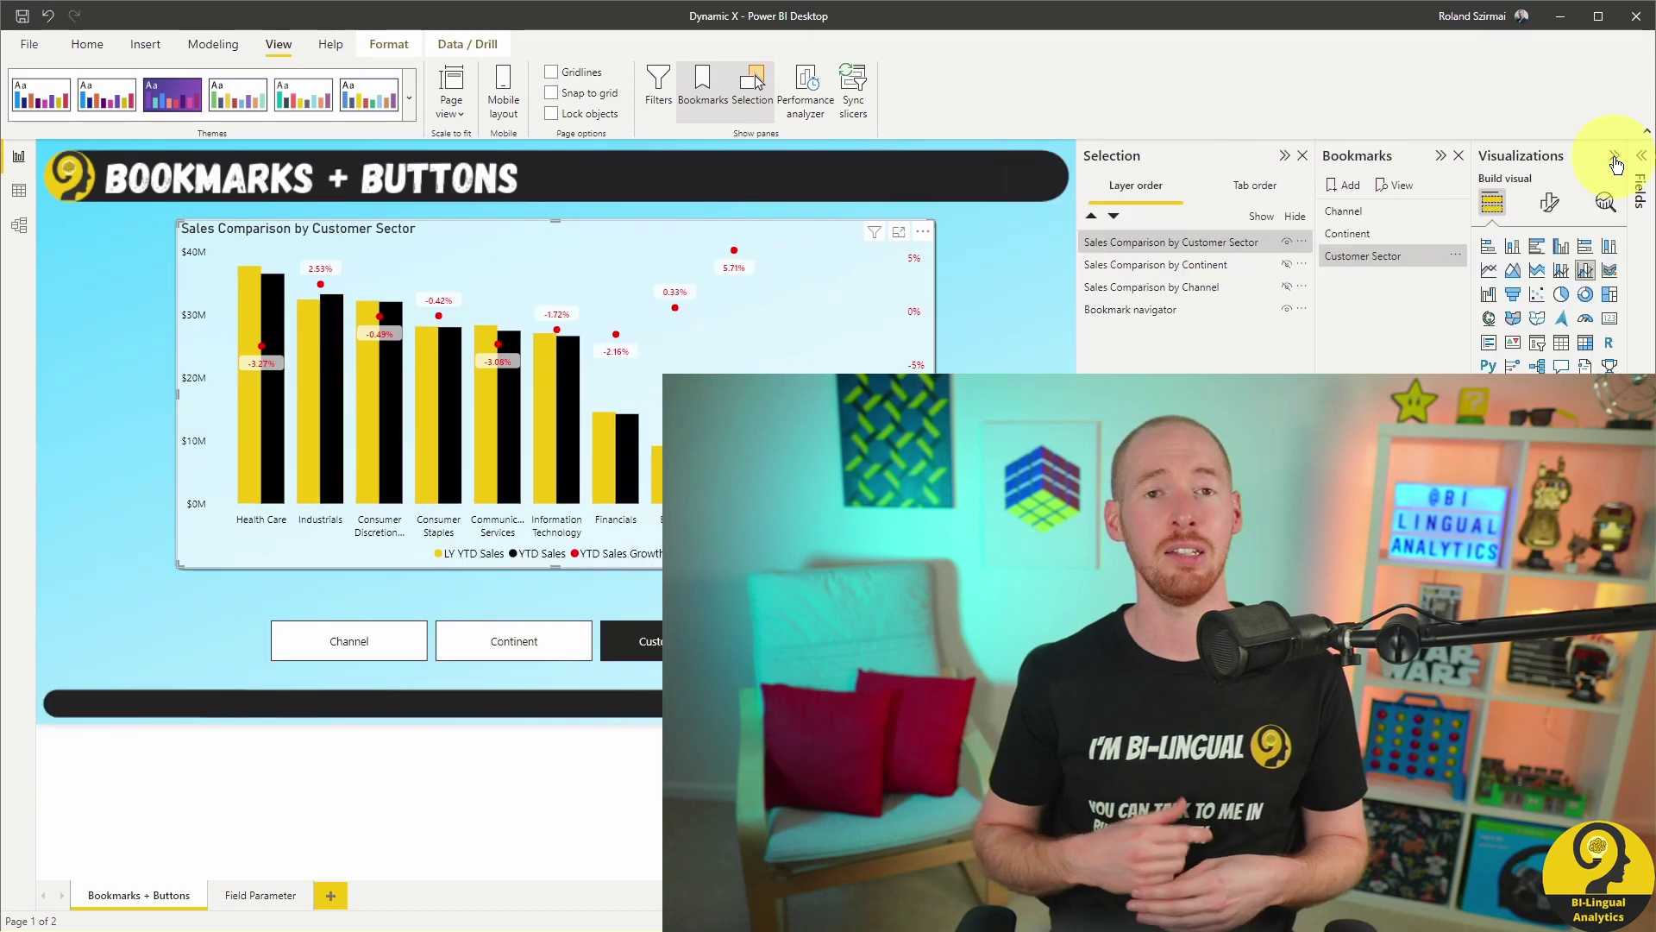
{"action": "left_click", "coordinate": [1560, 345]}
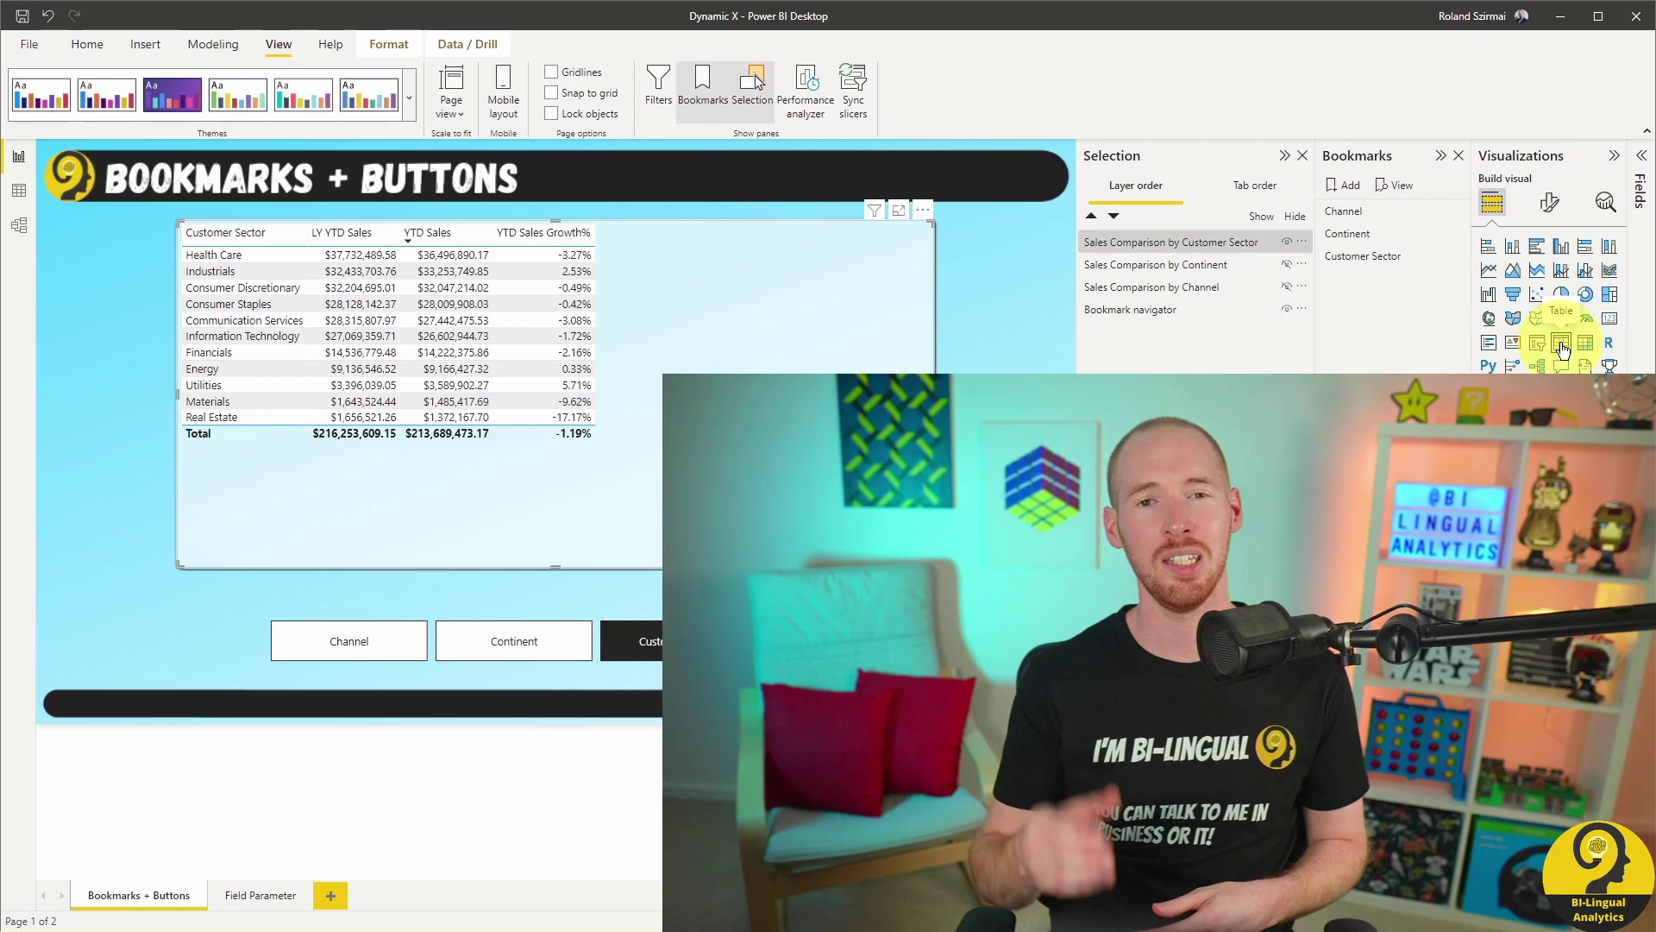
Step: Test the Continent and Customer Sector bookmarks, end on Continent, and collapse Visualizations
{"action": "left_click", "coordinate": [1405, 235]}
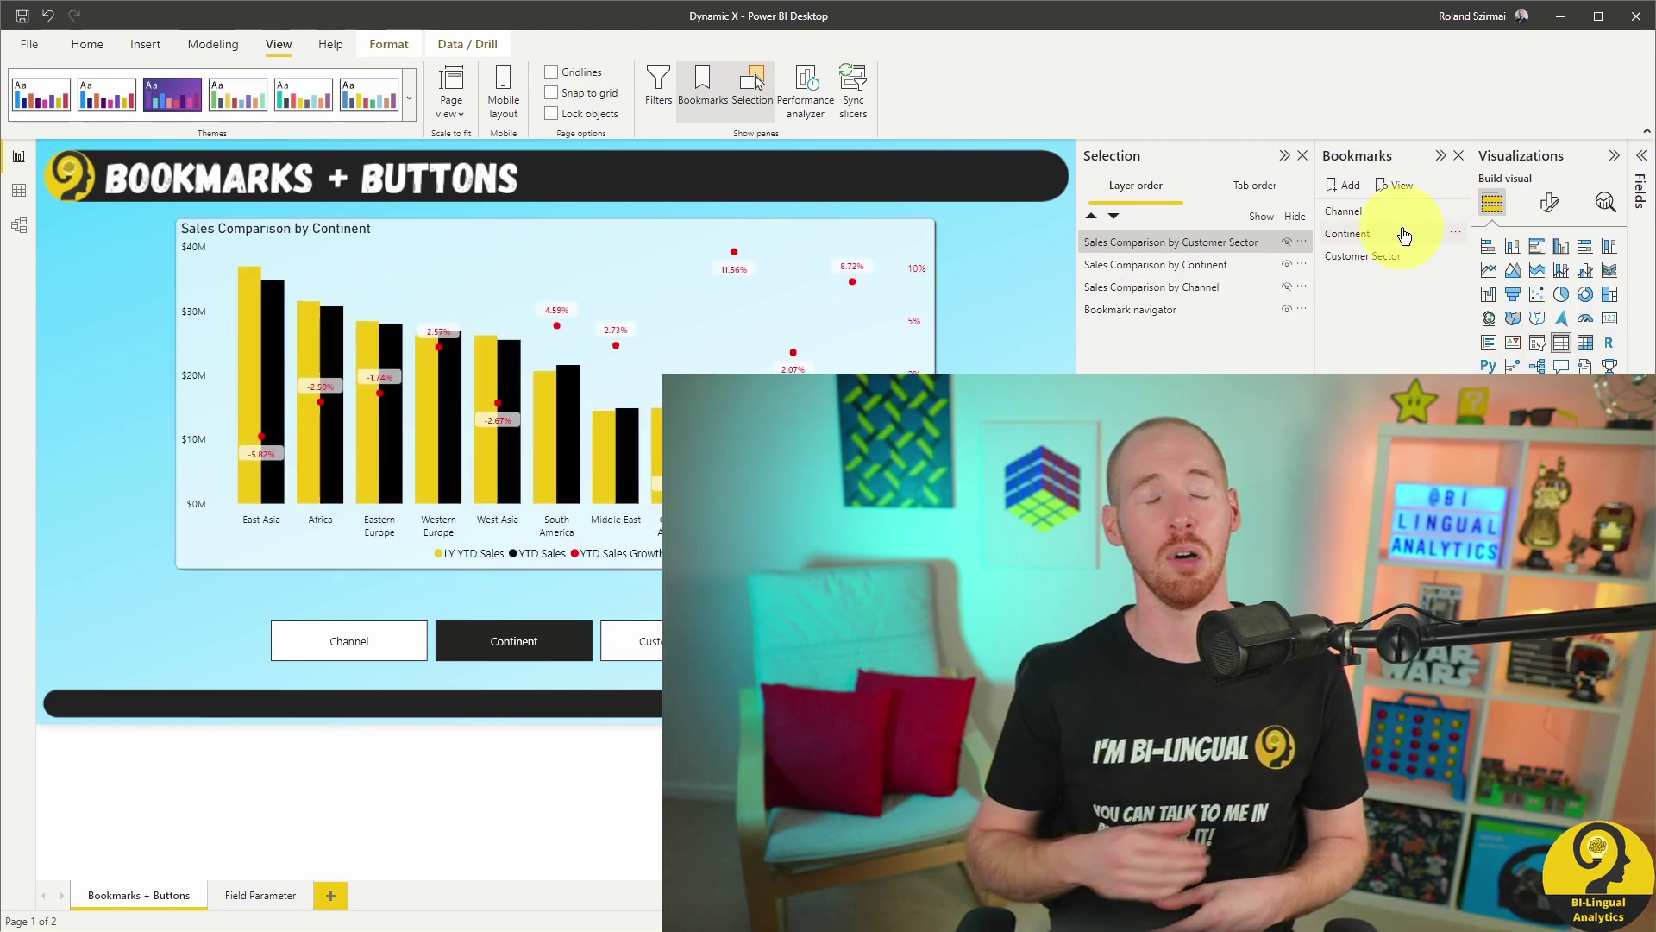
{"action": "left_click", "coordinate": [1407, 252]}
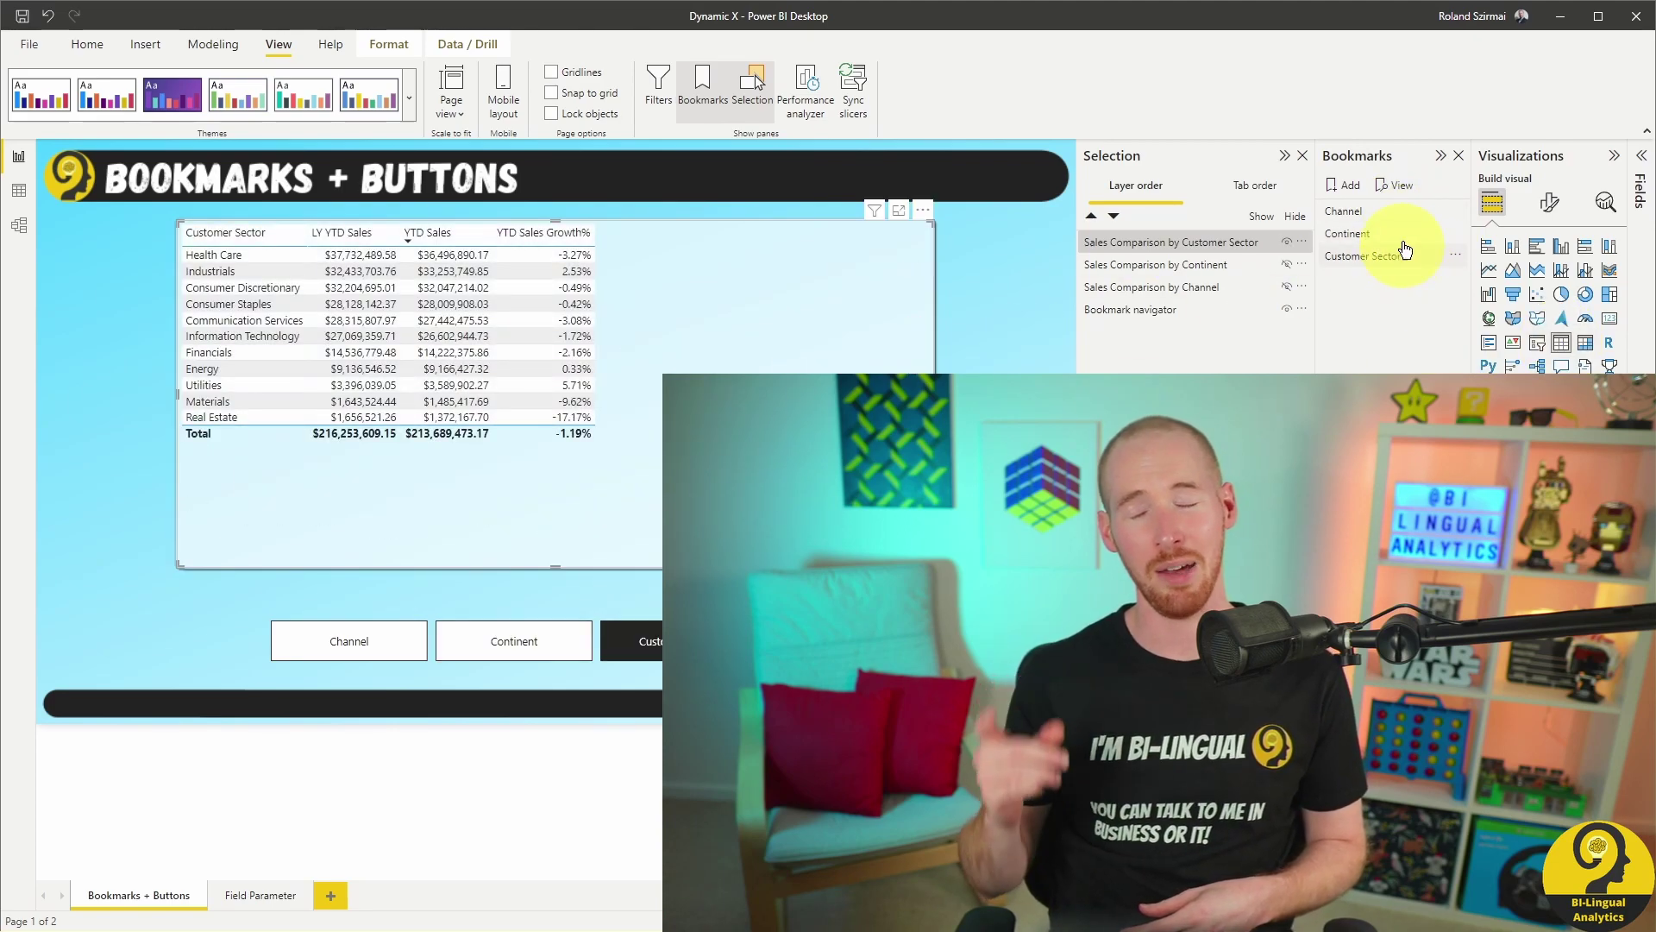
{"action": "left_click", "coordinate": [1404, 235]}
{"action": "left_click", "coordinate": [1610, 157]}
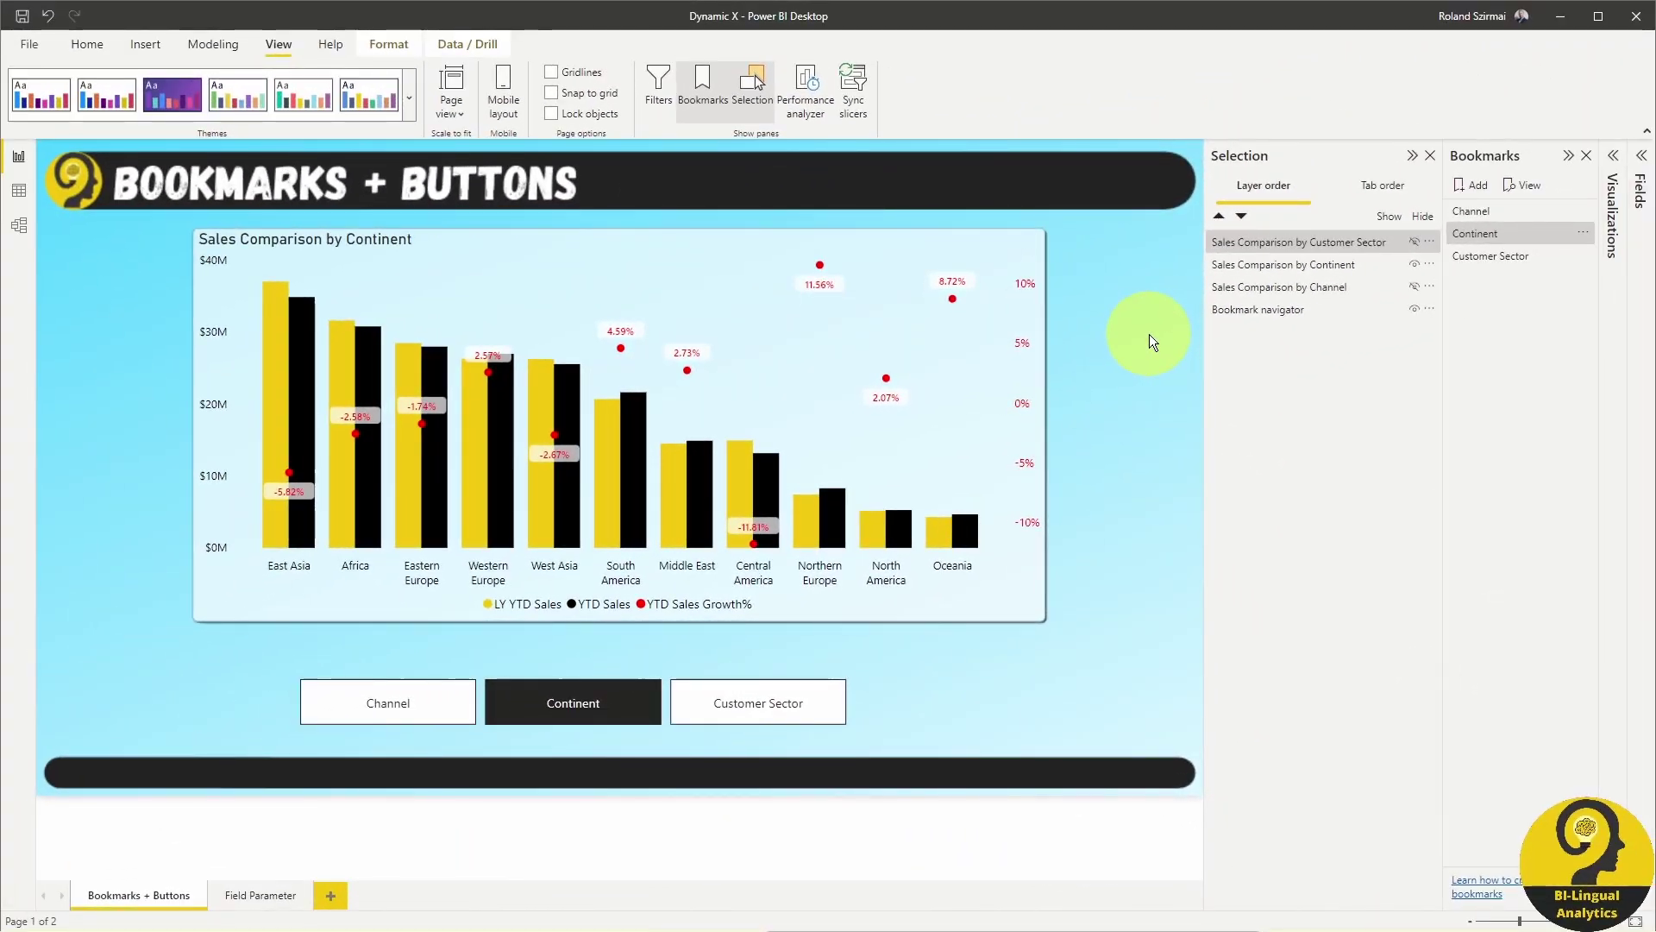
Step: Copy the continent sales chart and paste it onto the Field Parameter page
{"action": "left_click", "coordinate": [844, 321]}
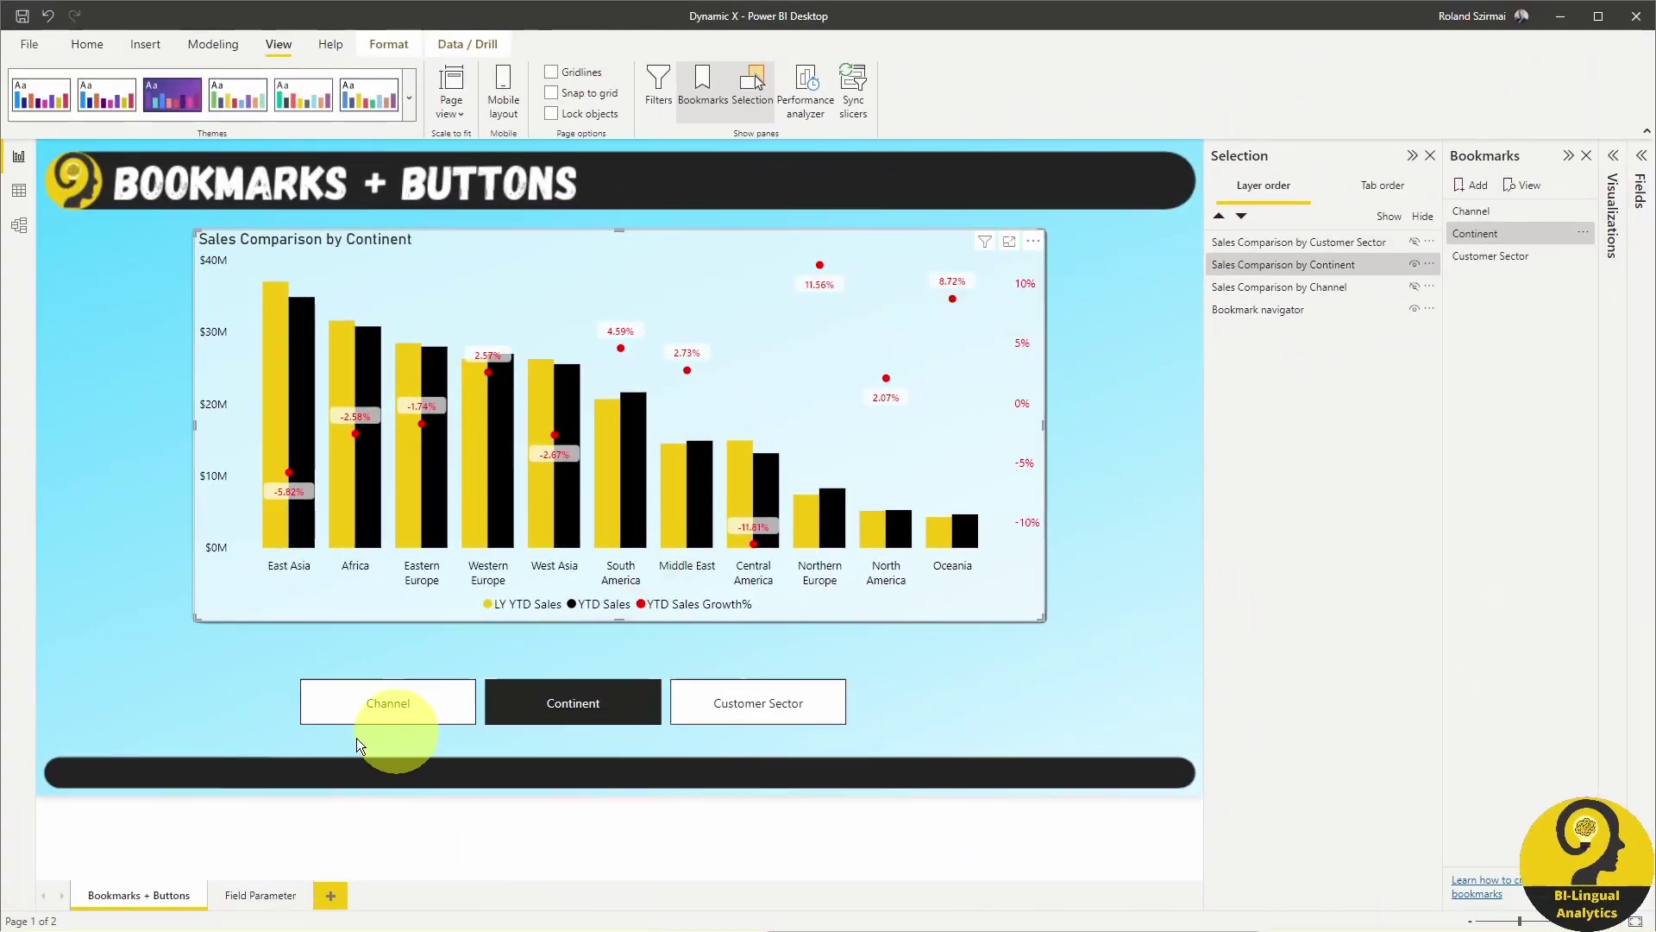
{"action": "left_click", "coordinate": [256, 898]}
{"action": "key", "text": "ctrl+v"}
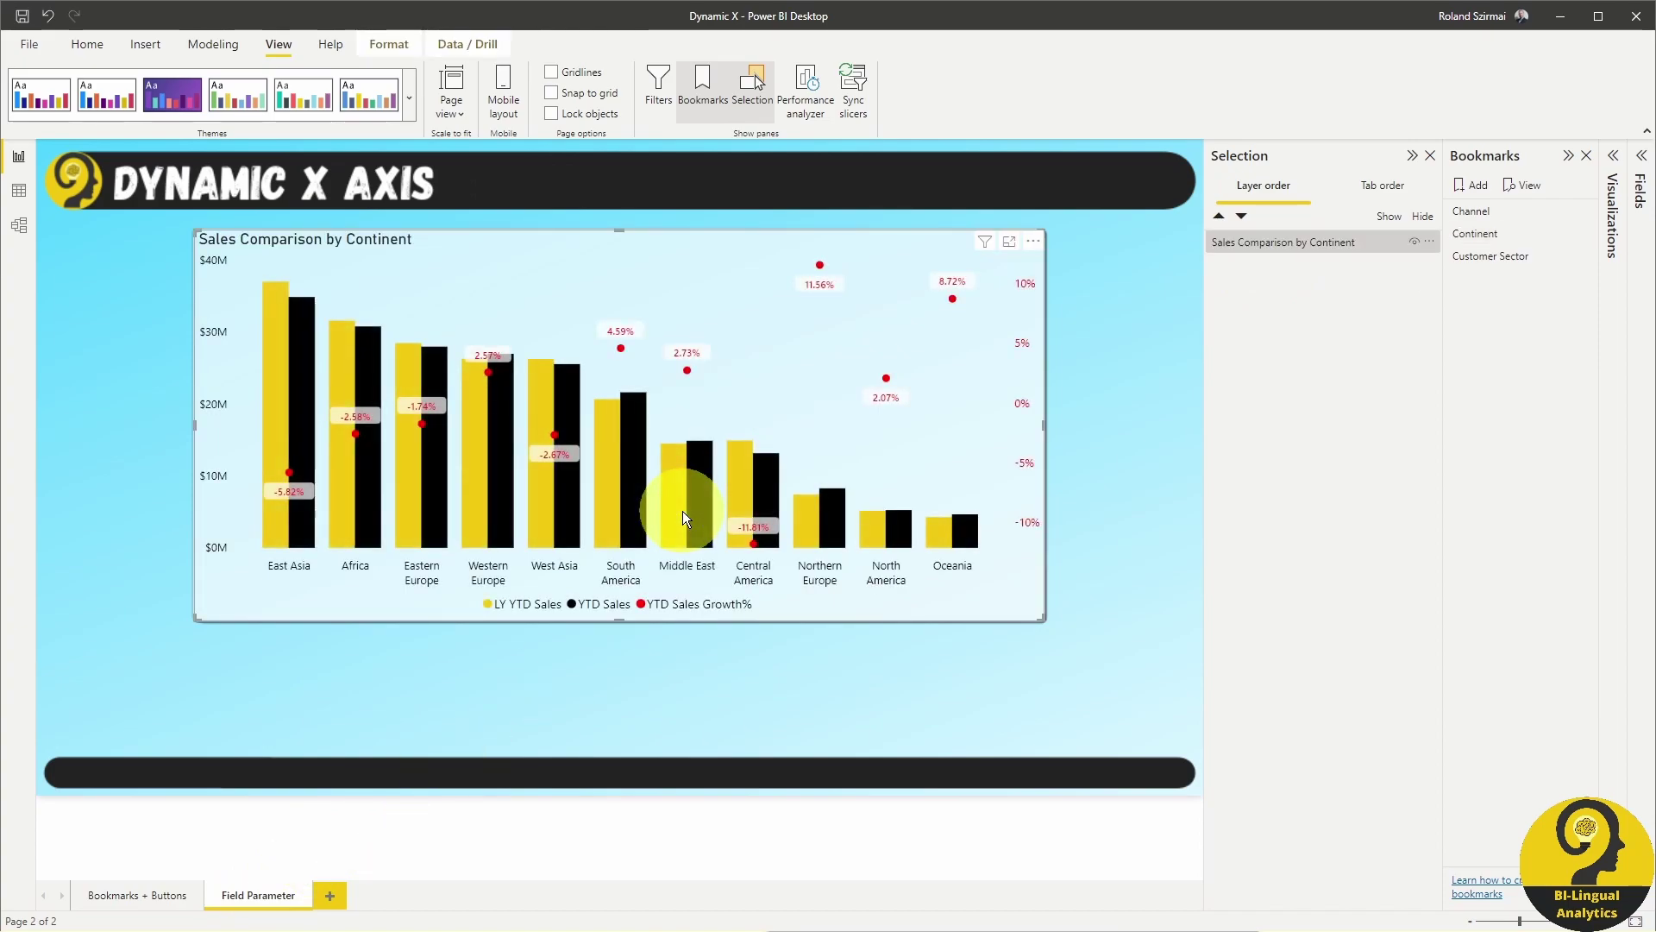
{"action": "left_click", "coordinate": [1119, 364]}
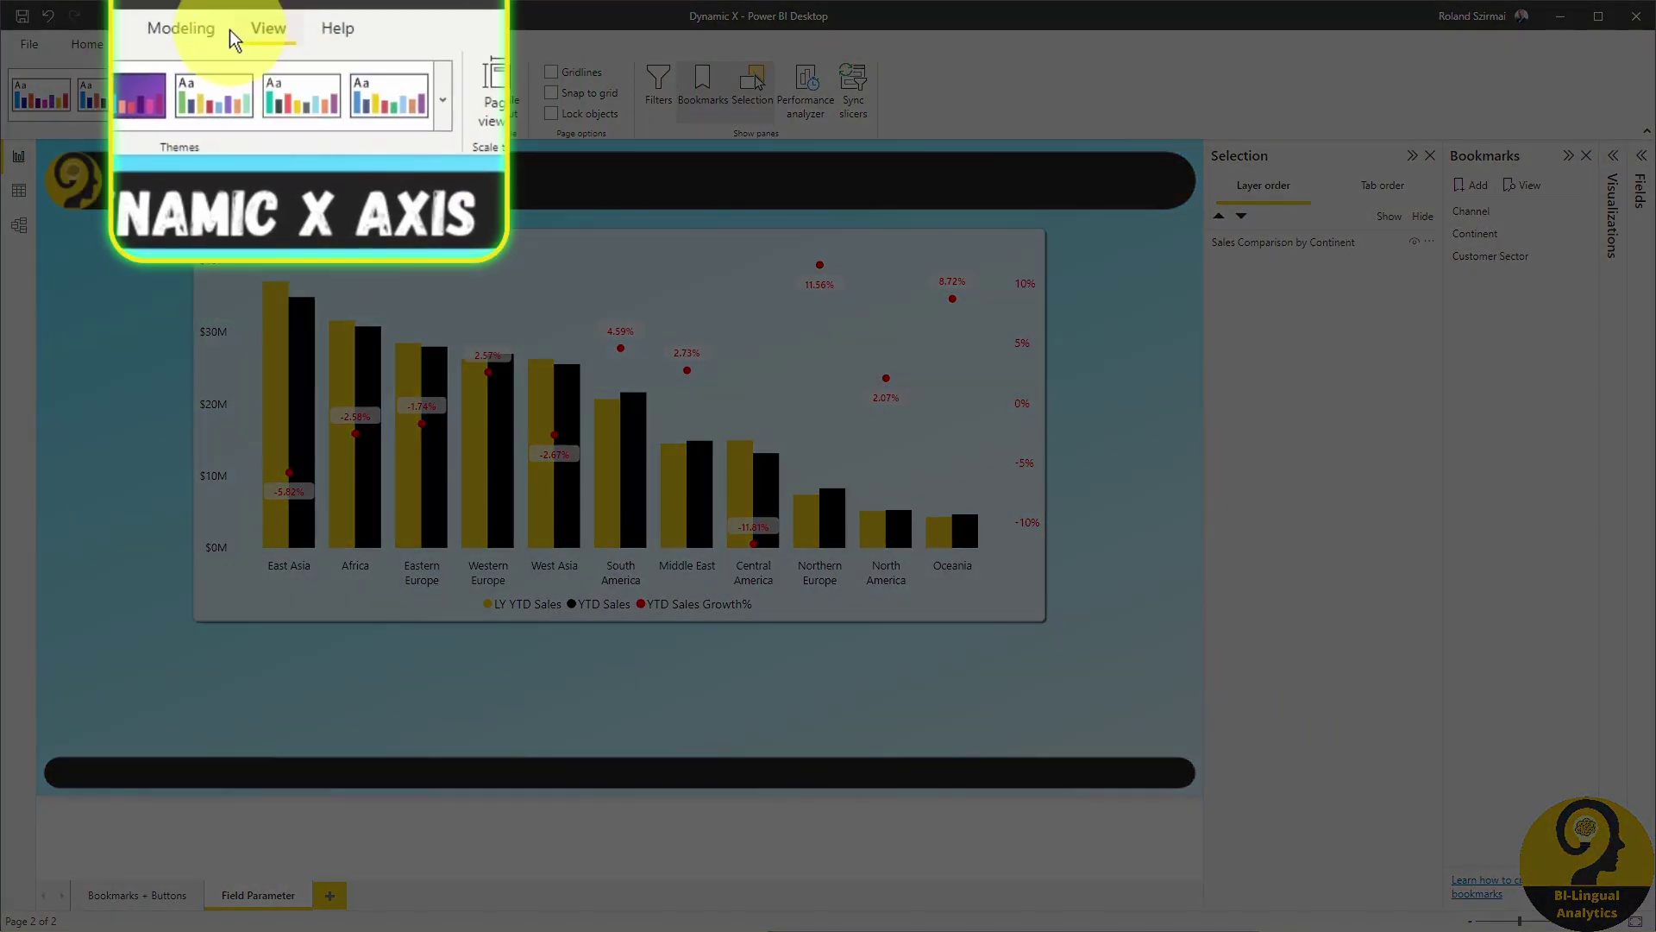
Step: Start a new Fields parameter from Modeling > New parameter and center its dialog
{"action": "left_click", "coordinate": [226, 45]}
{"action": "left_click", "coordinate": [369, 113]}
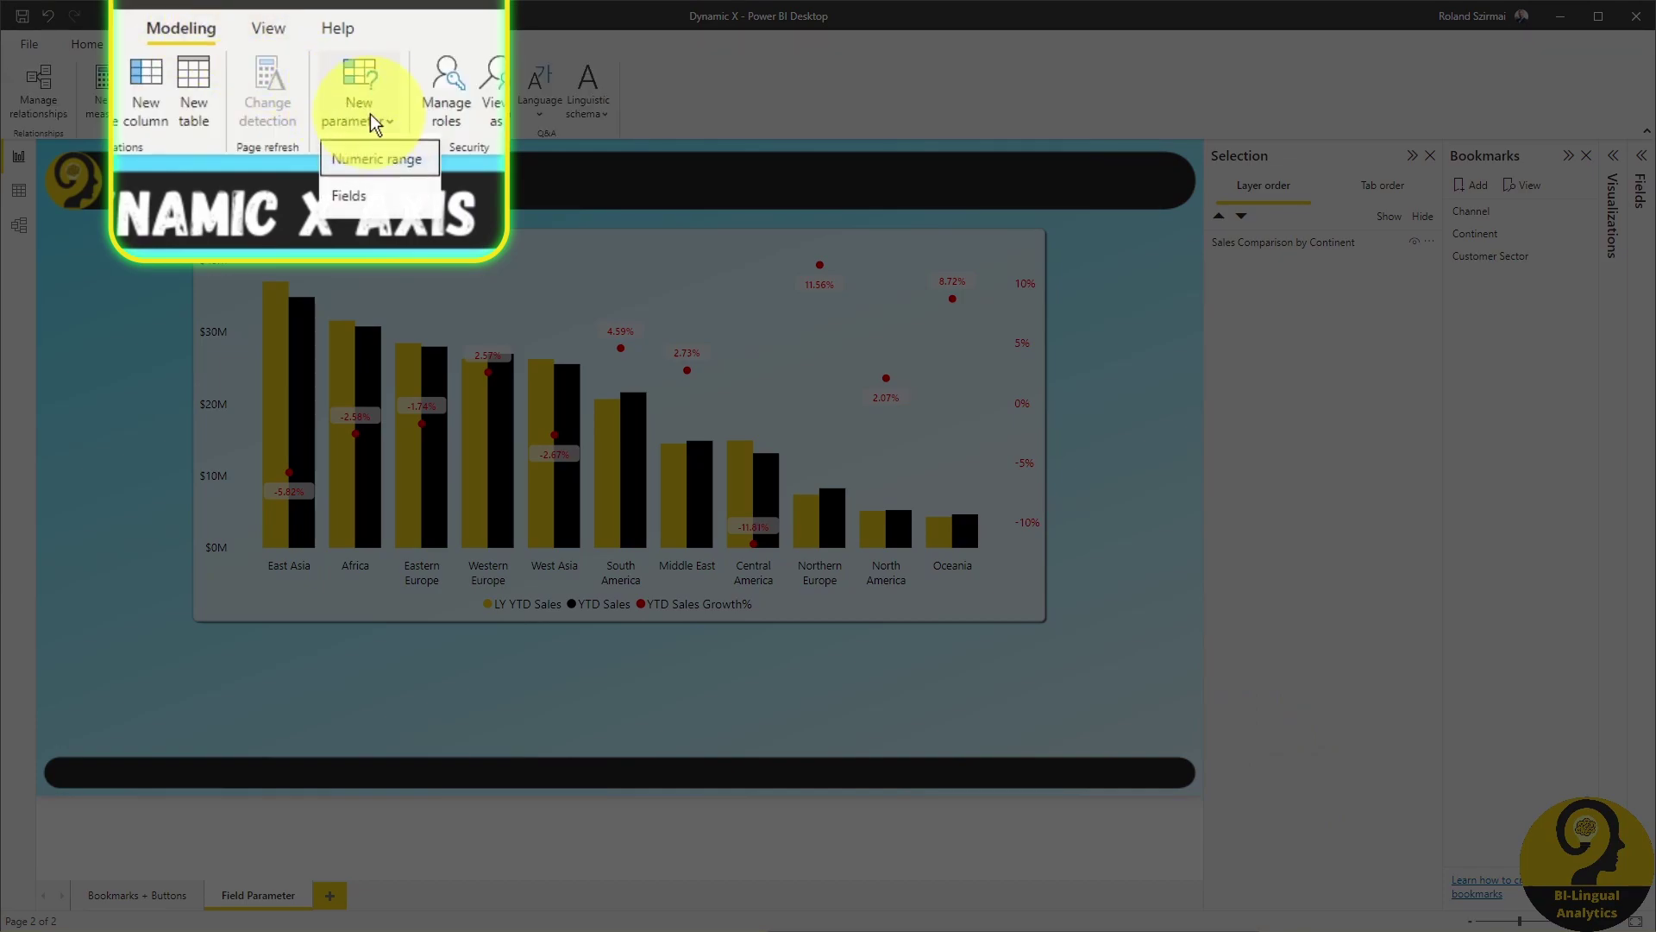
{"action": "left_click", "coordinate": [428, 202]}
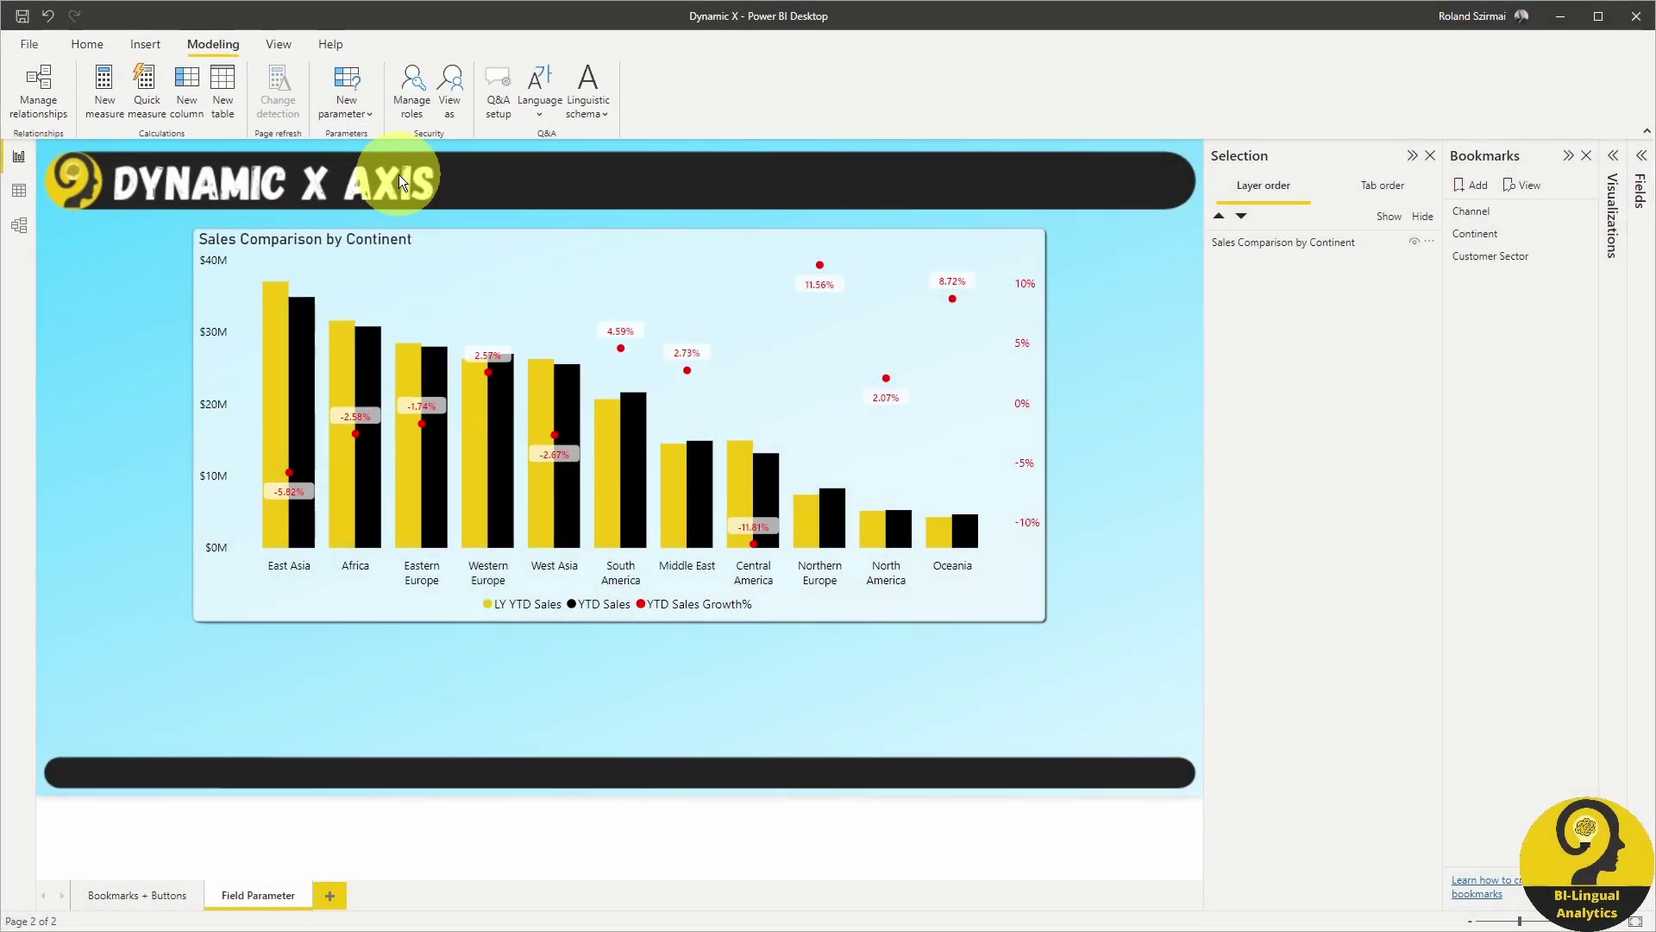
{"action": "left_click_drag", "start_coordinate": [1320, 316], "coordinate": [681, 183]}
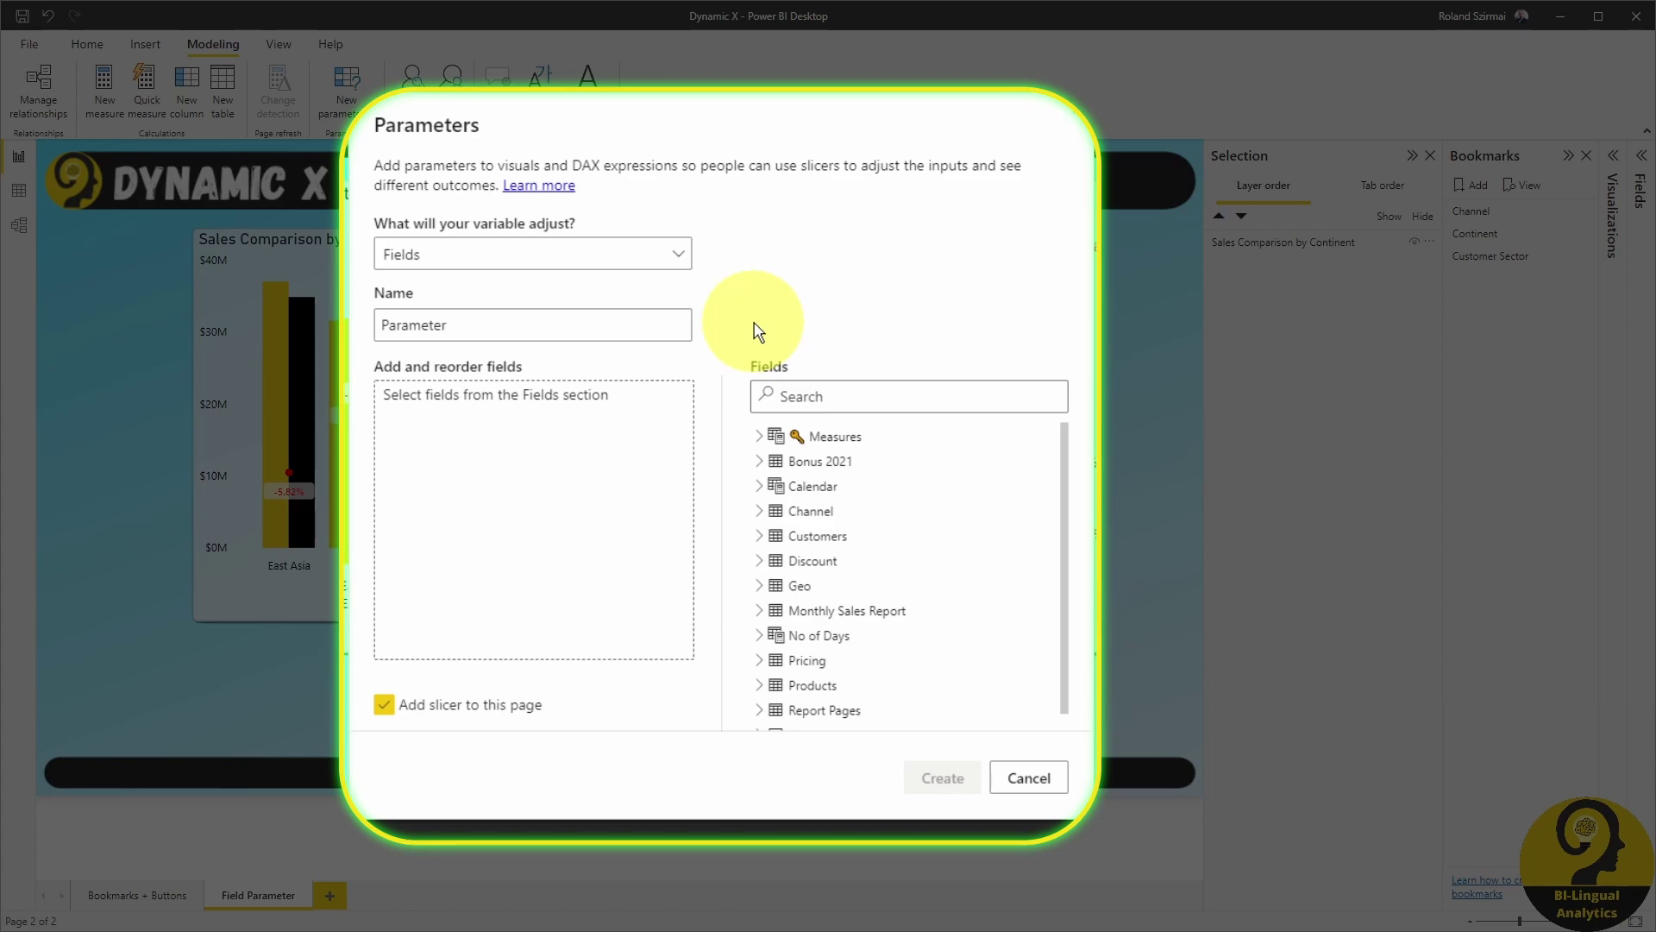
Step: Add Channel Name, Continent and Customer Sector to the Fields parameter and create it with a slicer
{"action": "left_click", "coordinate": [760, 511]}
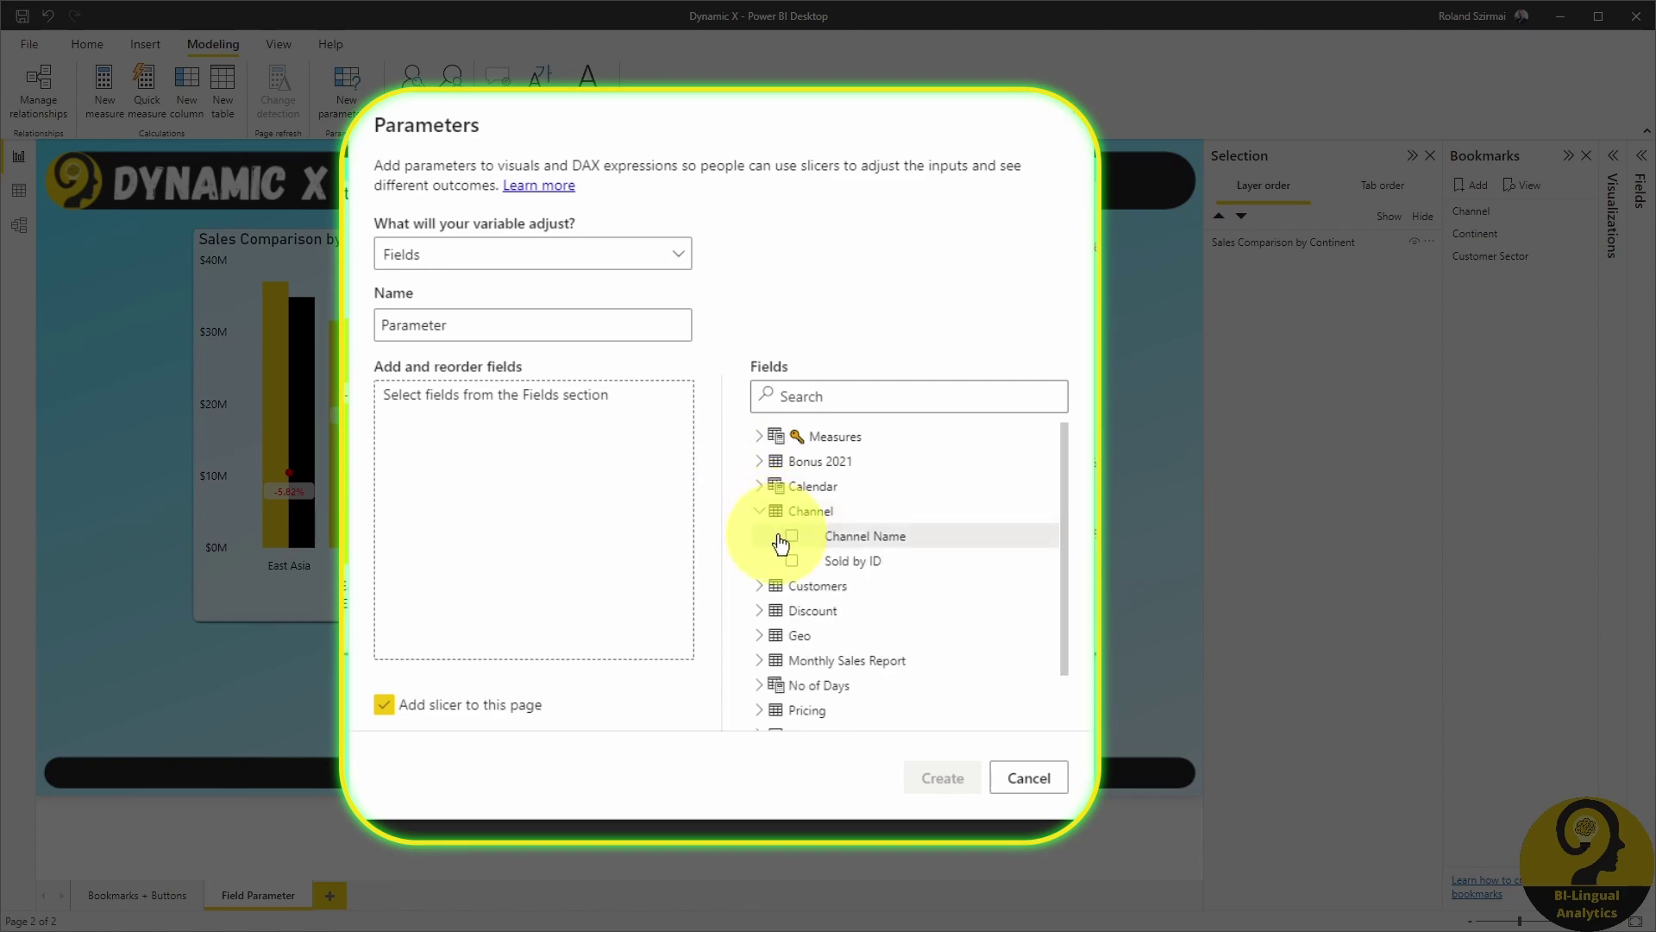
{"action": "left_click", "coordinate": [791, 536]}
{"action": "left_click", "coordinate": [763, 636]}
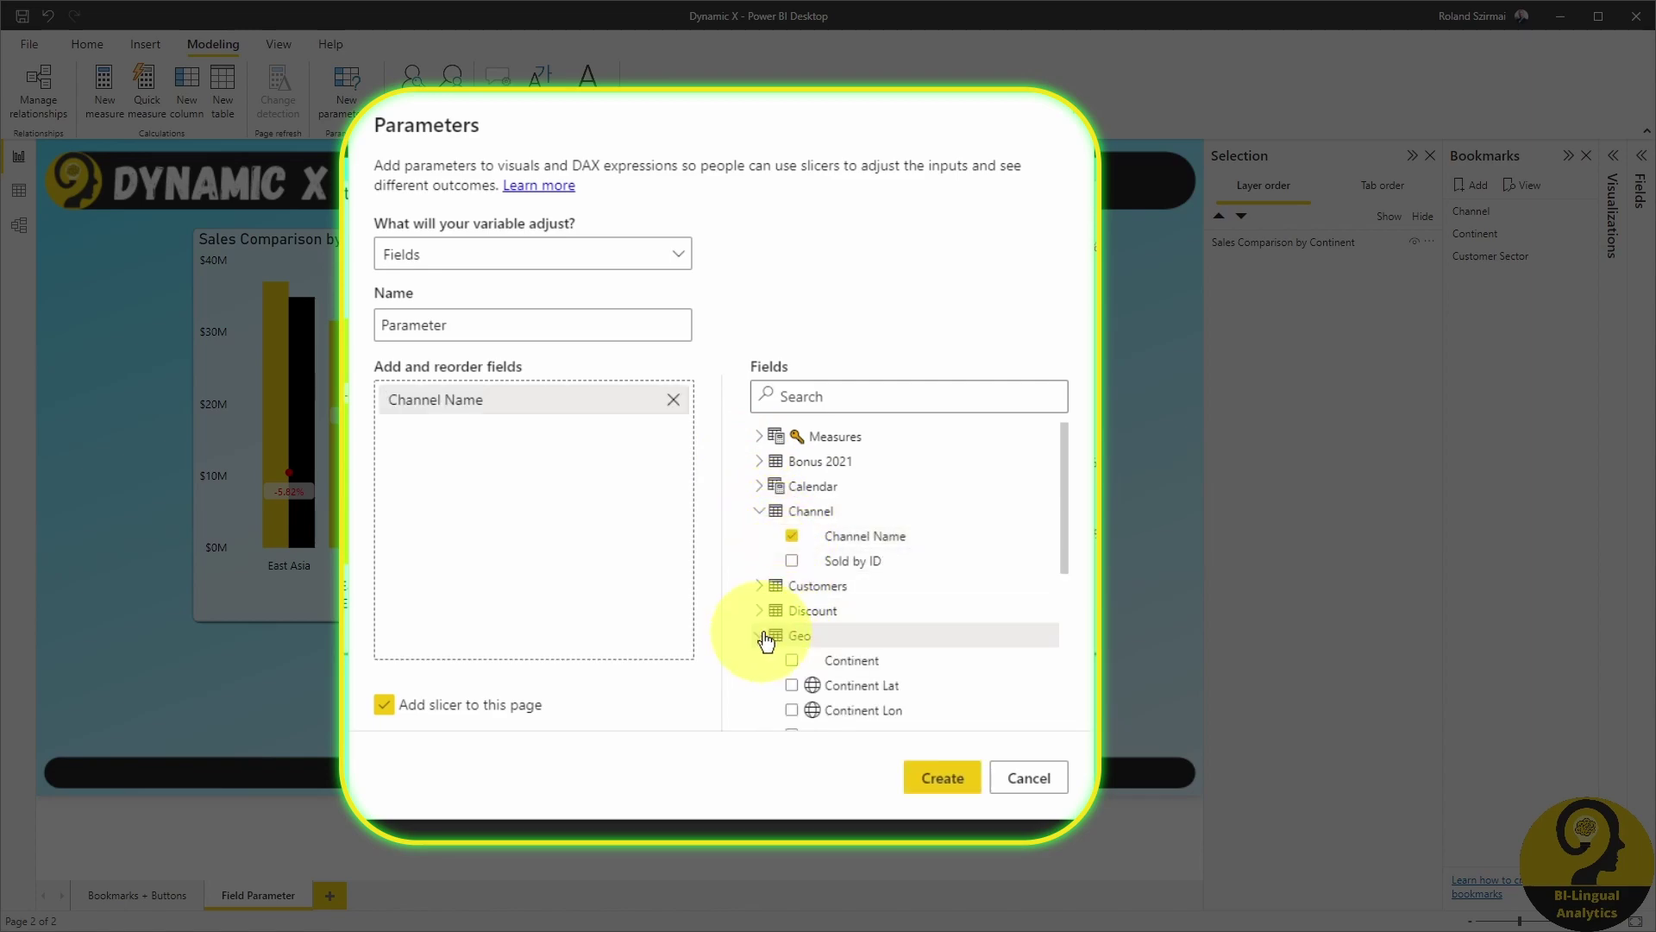
{"action": "scroll", "coordinate": [819, 612], "scroll_direction": "down", "scroll_amount": 1}
{"action": "left_click", "coordinate": [794, 571]}
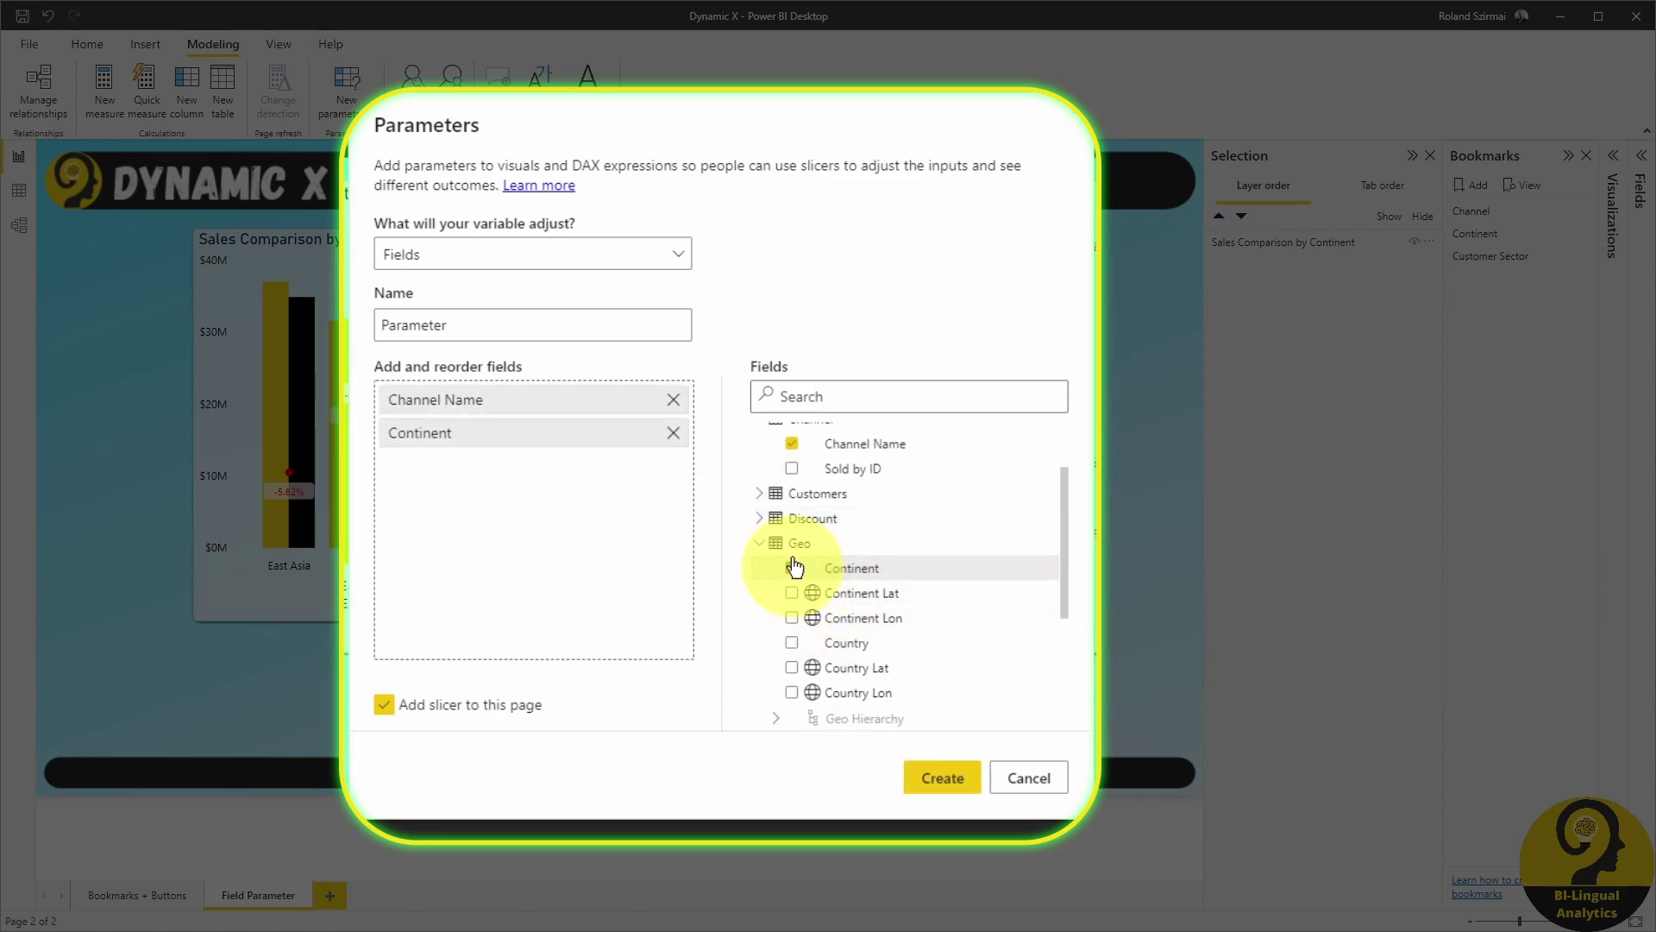
{"action": "left_click", "coordinate": [759, 494]}
{"action": "scroll", "coordinate": [901, 509], "scroll_direction": "down", "scroll_amount": 2}
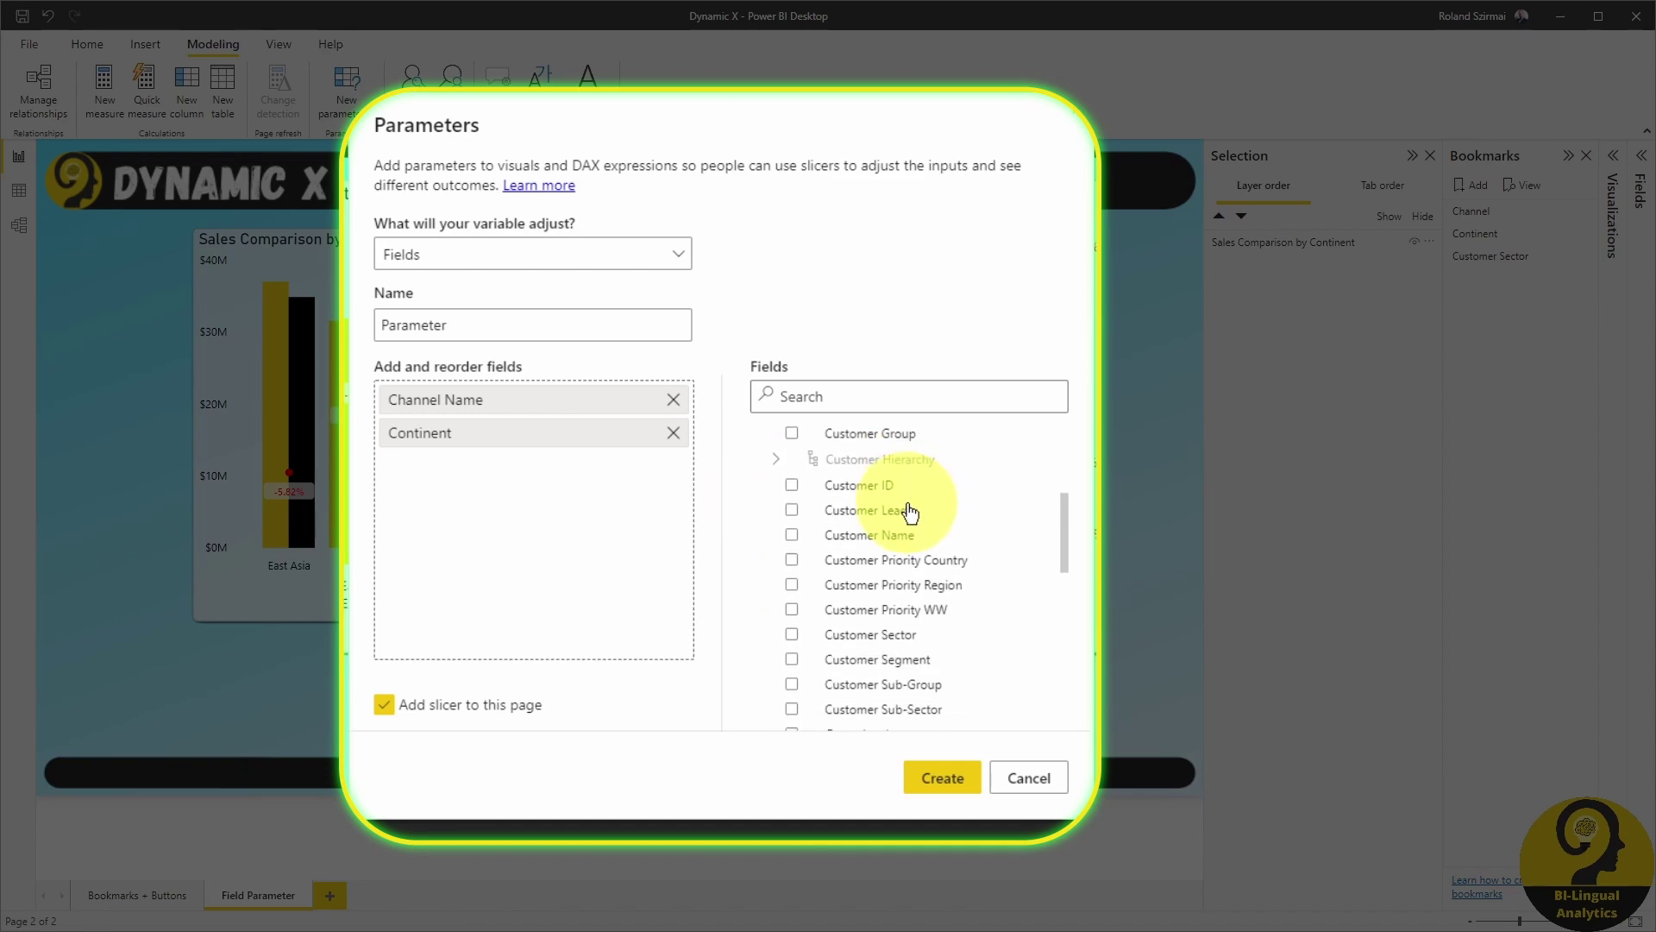
{"action": "scroll", "coordinate": [910, 513], "scroll_direction": "down", "scroll_amount": 1}
{"action": "left_click", "coordinate": [792, 588]}
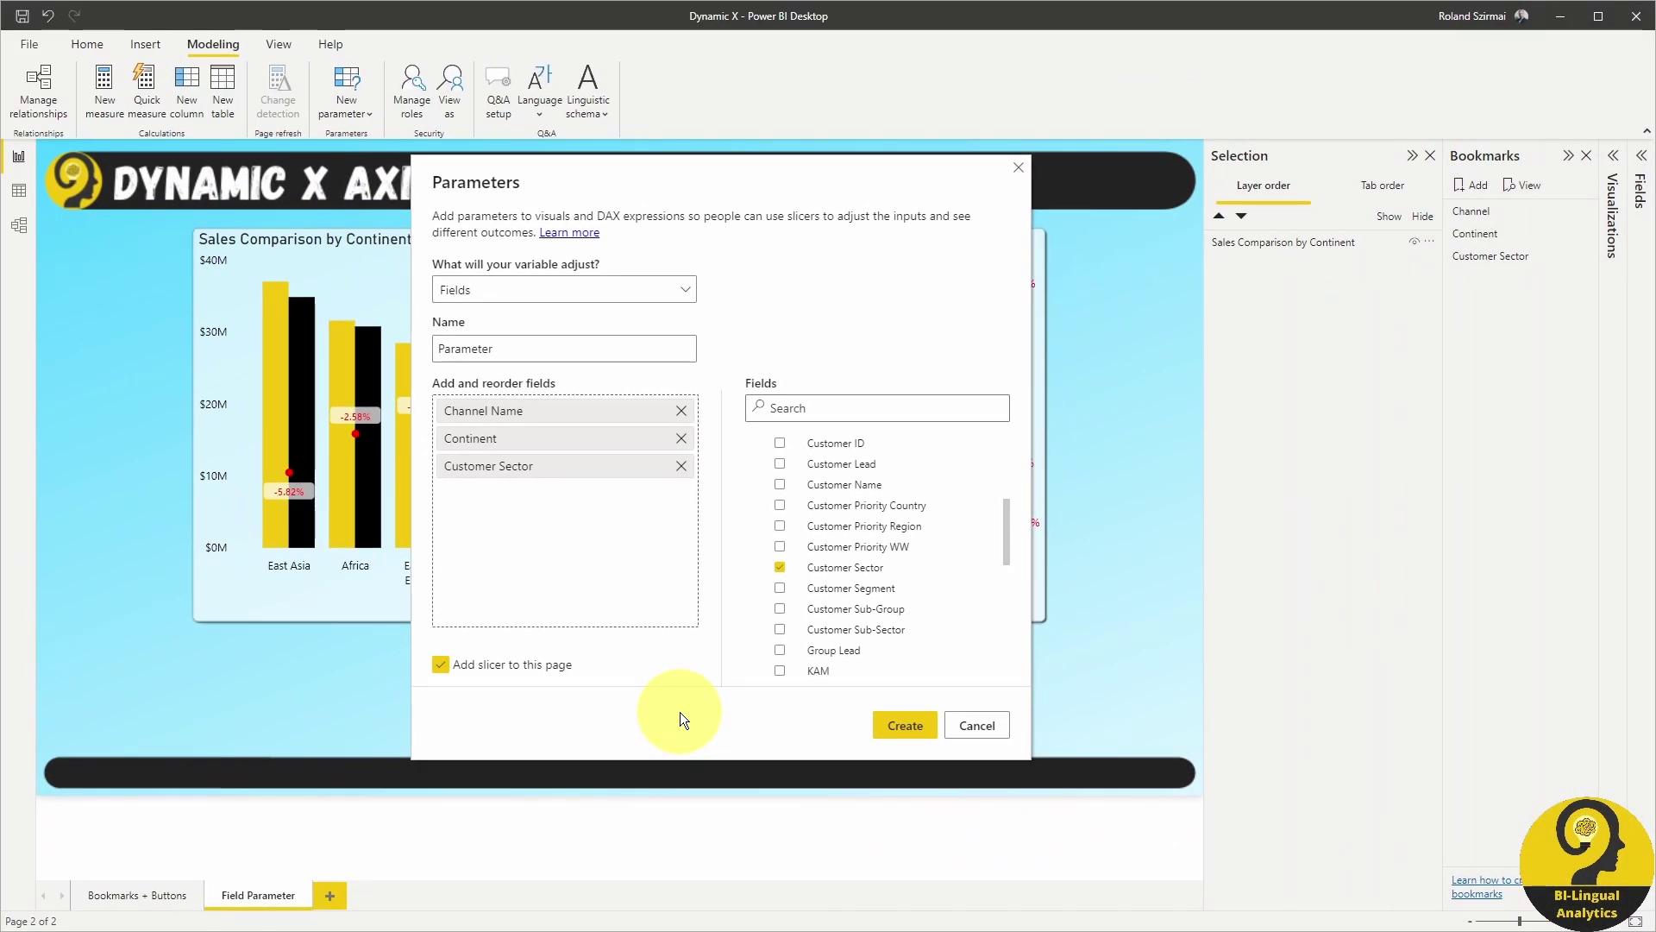
{"action": "left_click", "coordinate": [893, 724]}
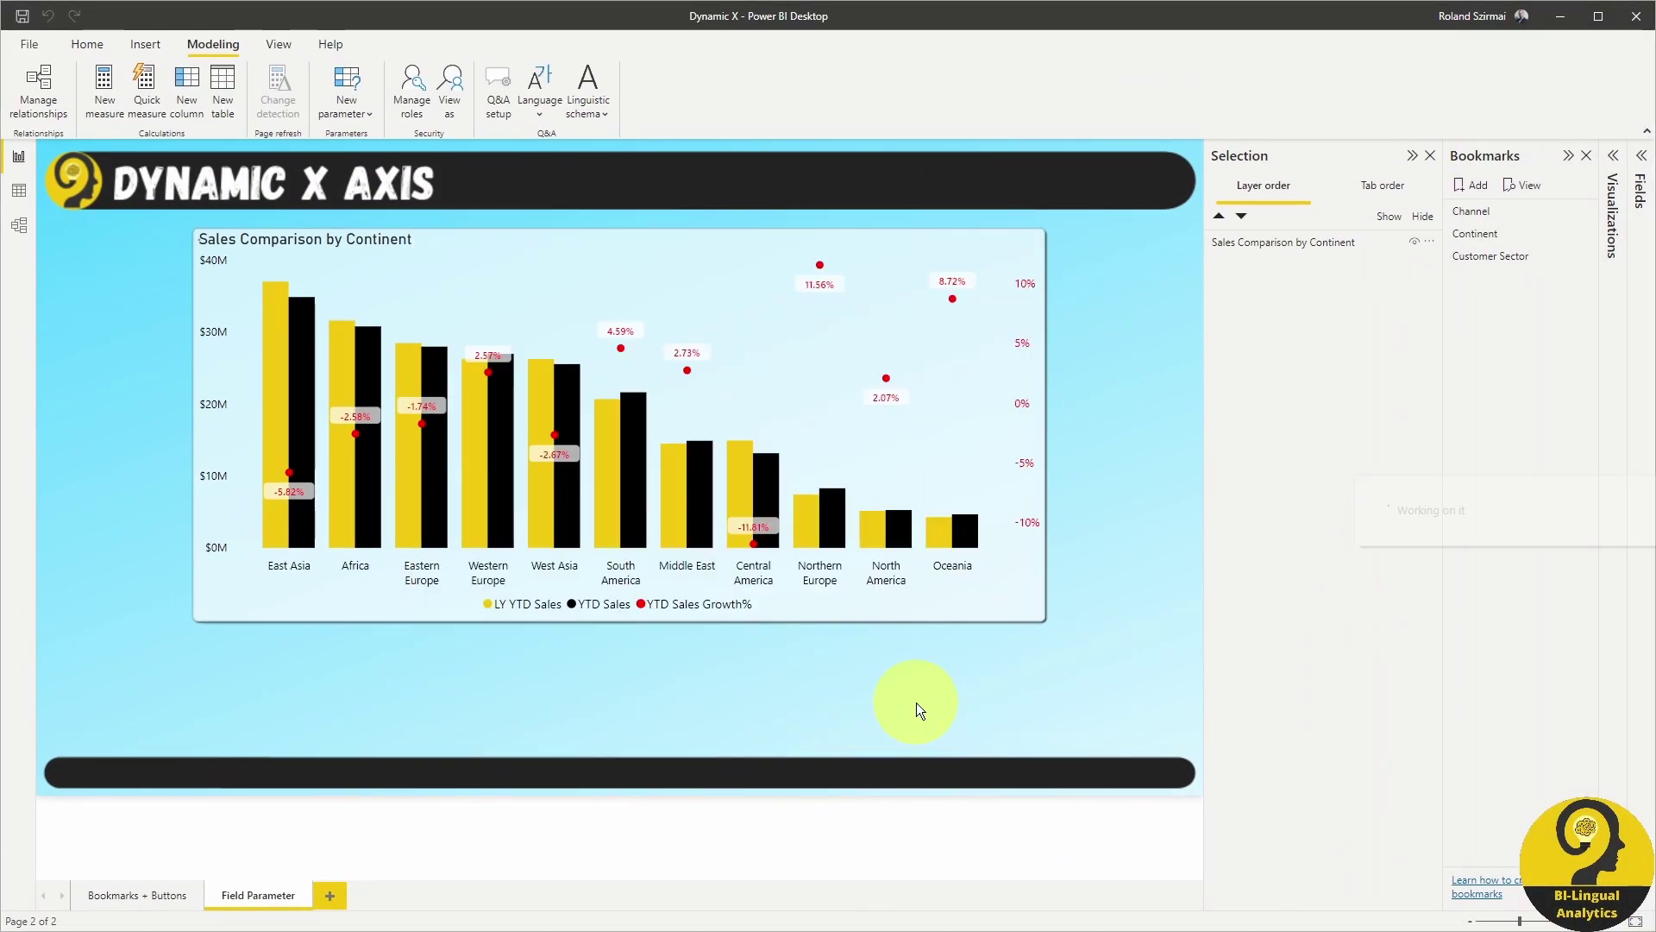
Step: Replace Continent on the combo chart's X-axis with the Parameter field
{"action": "left_click", "coordinate": [528, 685]}
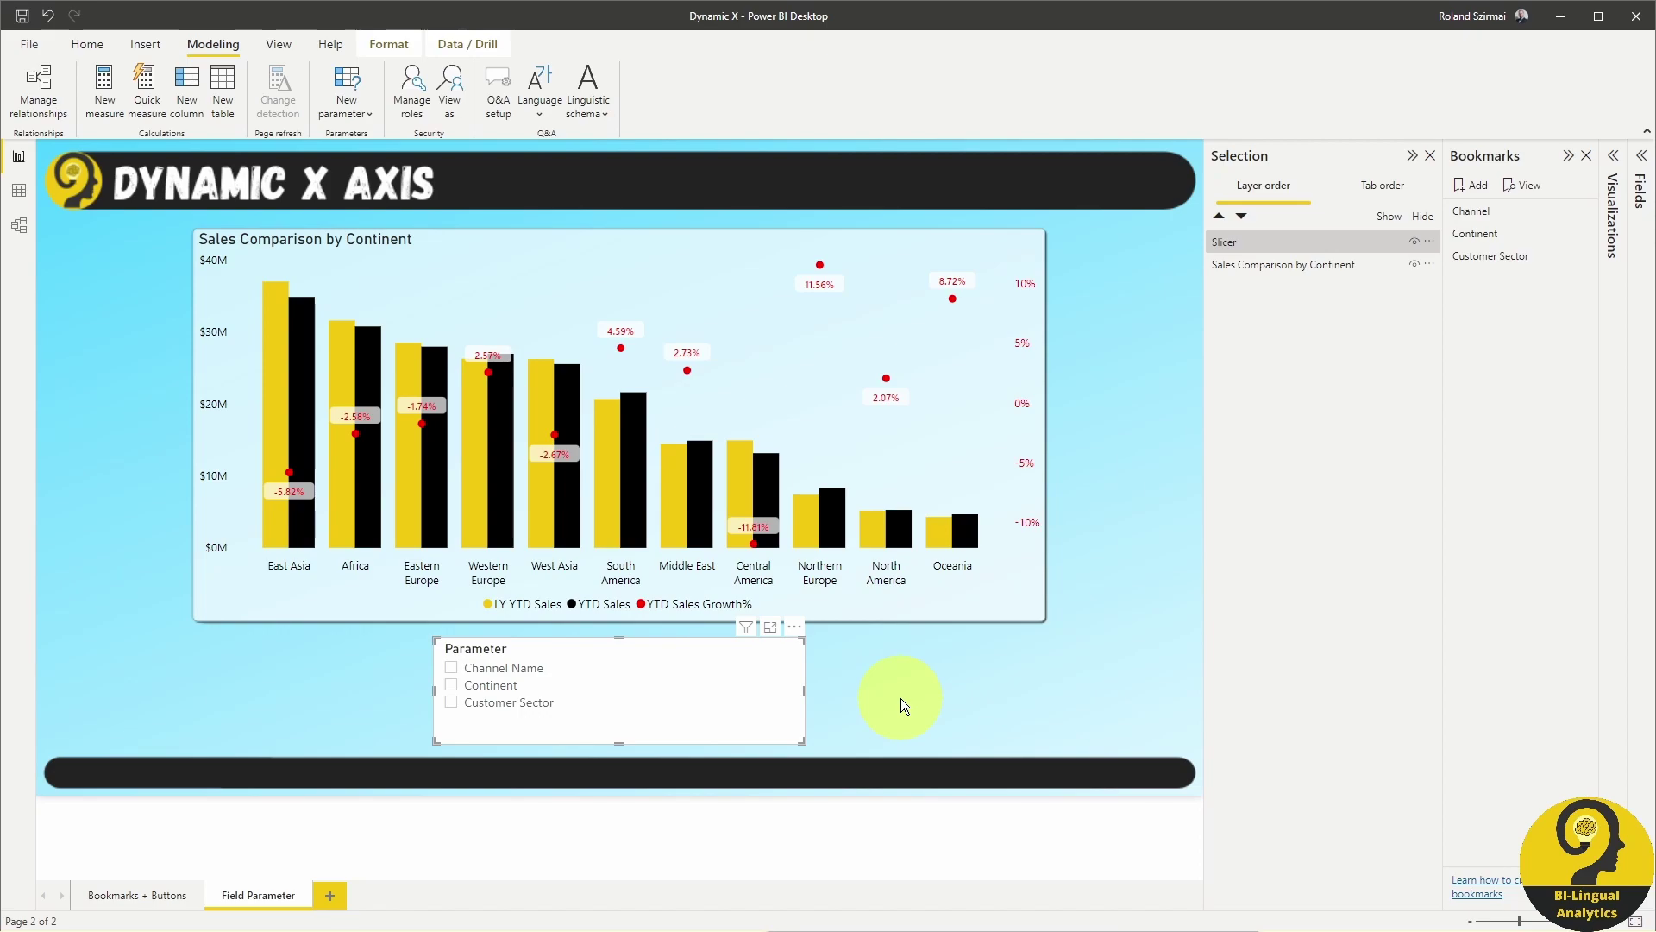
{"action": "left_click", "coordinate": [768, 270]}
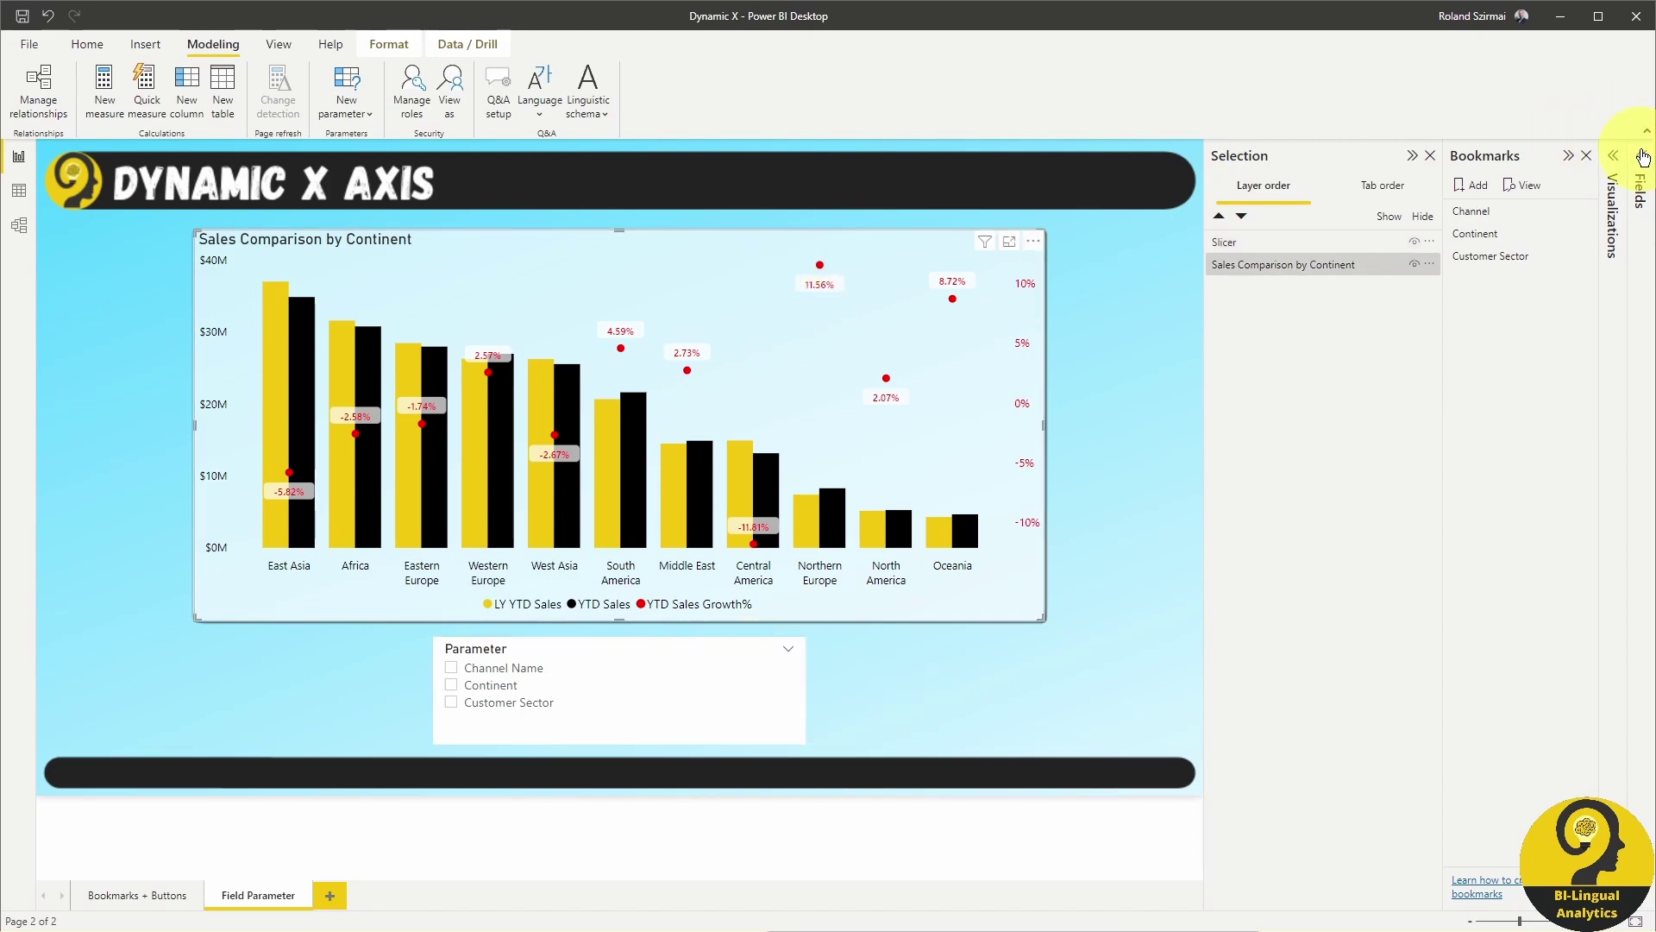
{"action": "left_click", "coordinate": [1640, 155]}
{"action": "left_click", "coordinate": [1536, 406]}
{"action": "left_click", "coordinate": [1486, 156]}
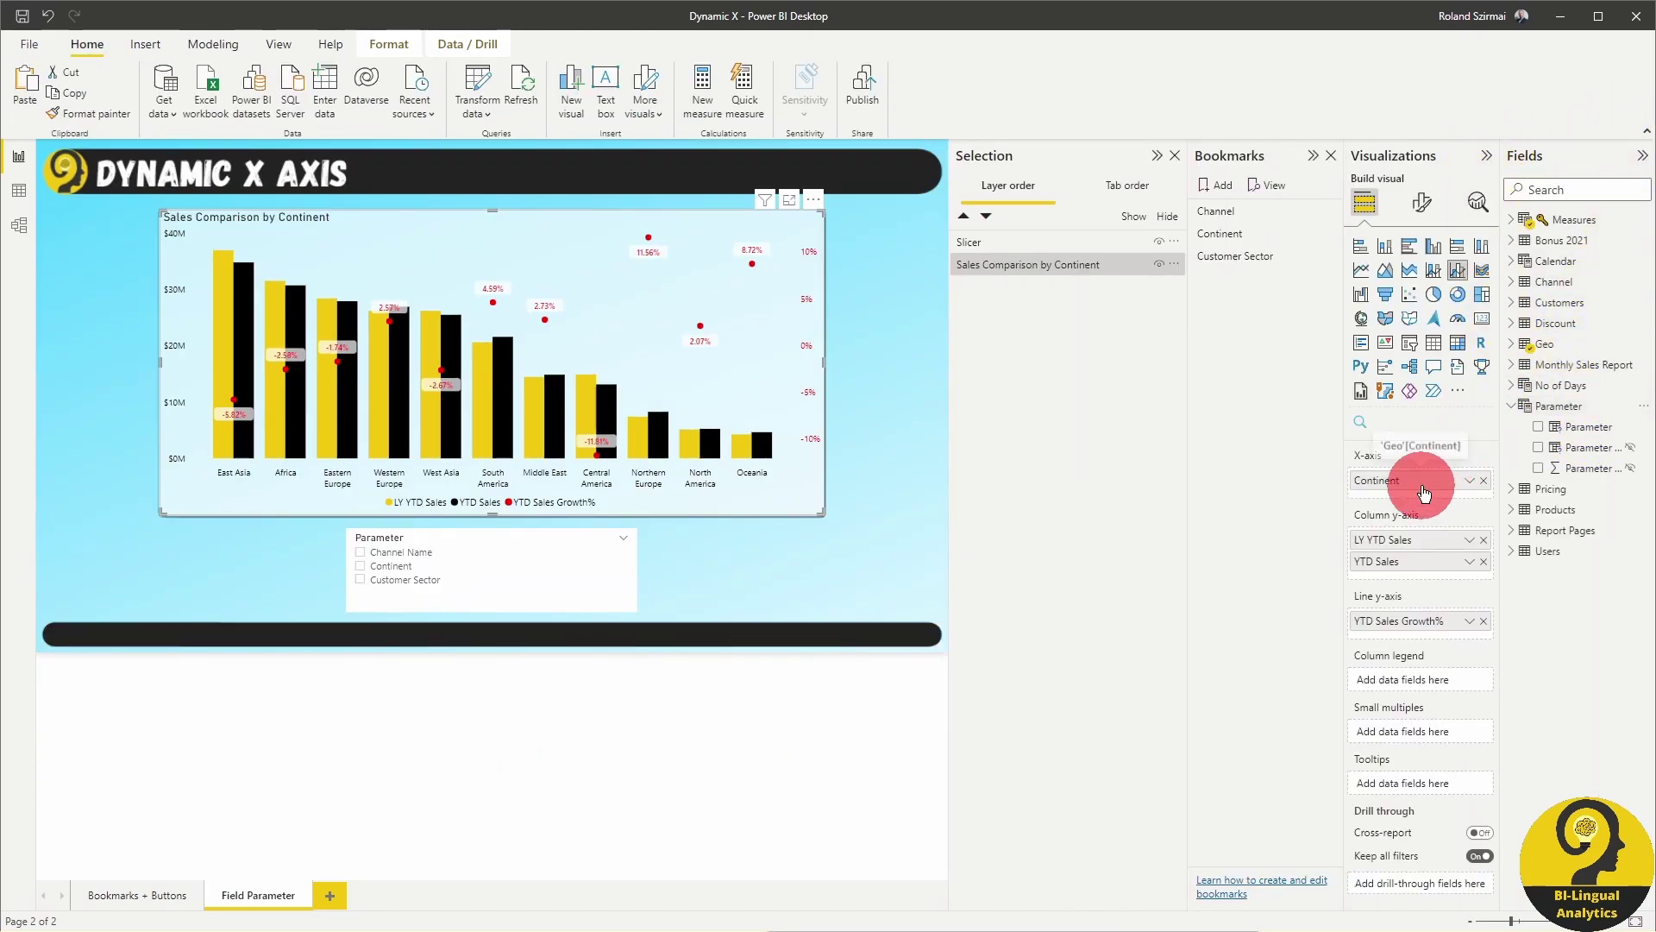
{"action": "left_click", "coordinate": [1589, 426]}
{"action": "left_click", "coordinate": [1398, 488]}
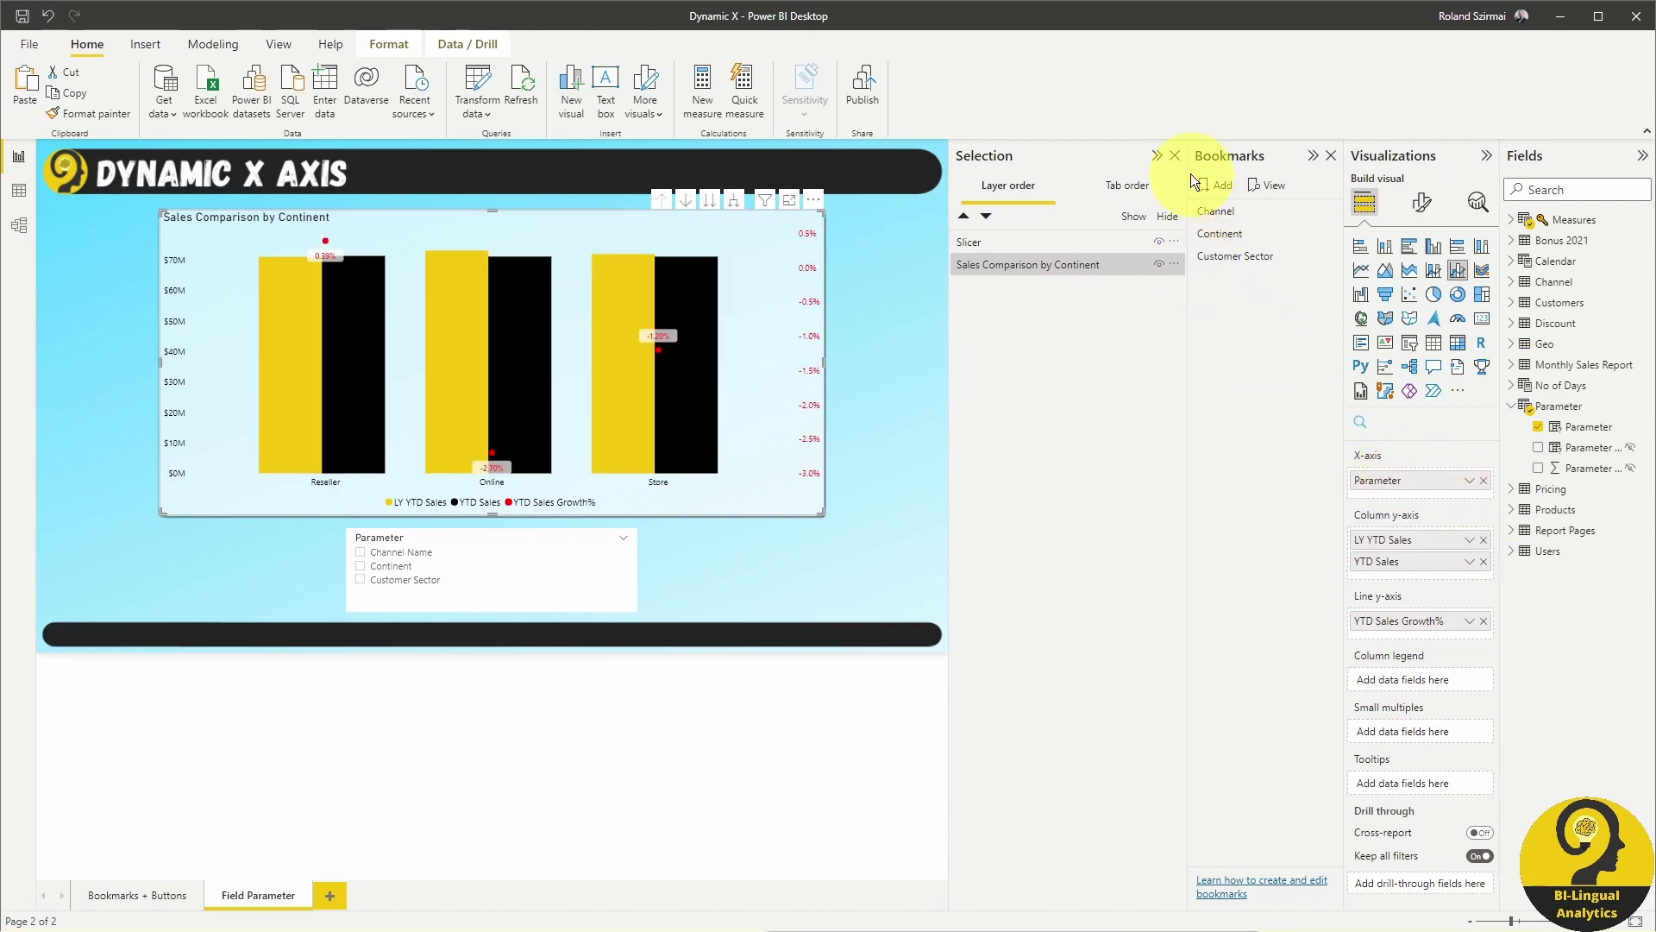
{"action": "left_click", "coordinate": [947, 380]}
{"action": "left_click", "coordinate": [868, 274]}
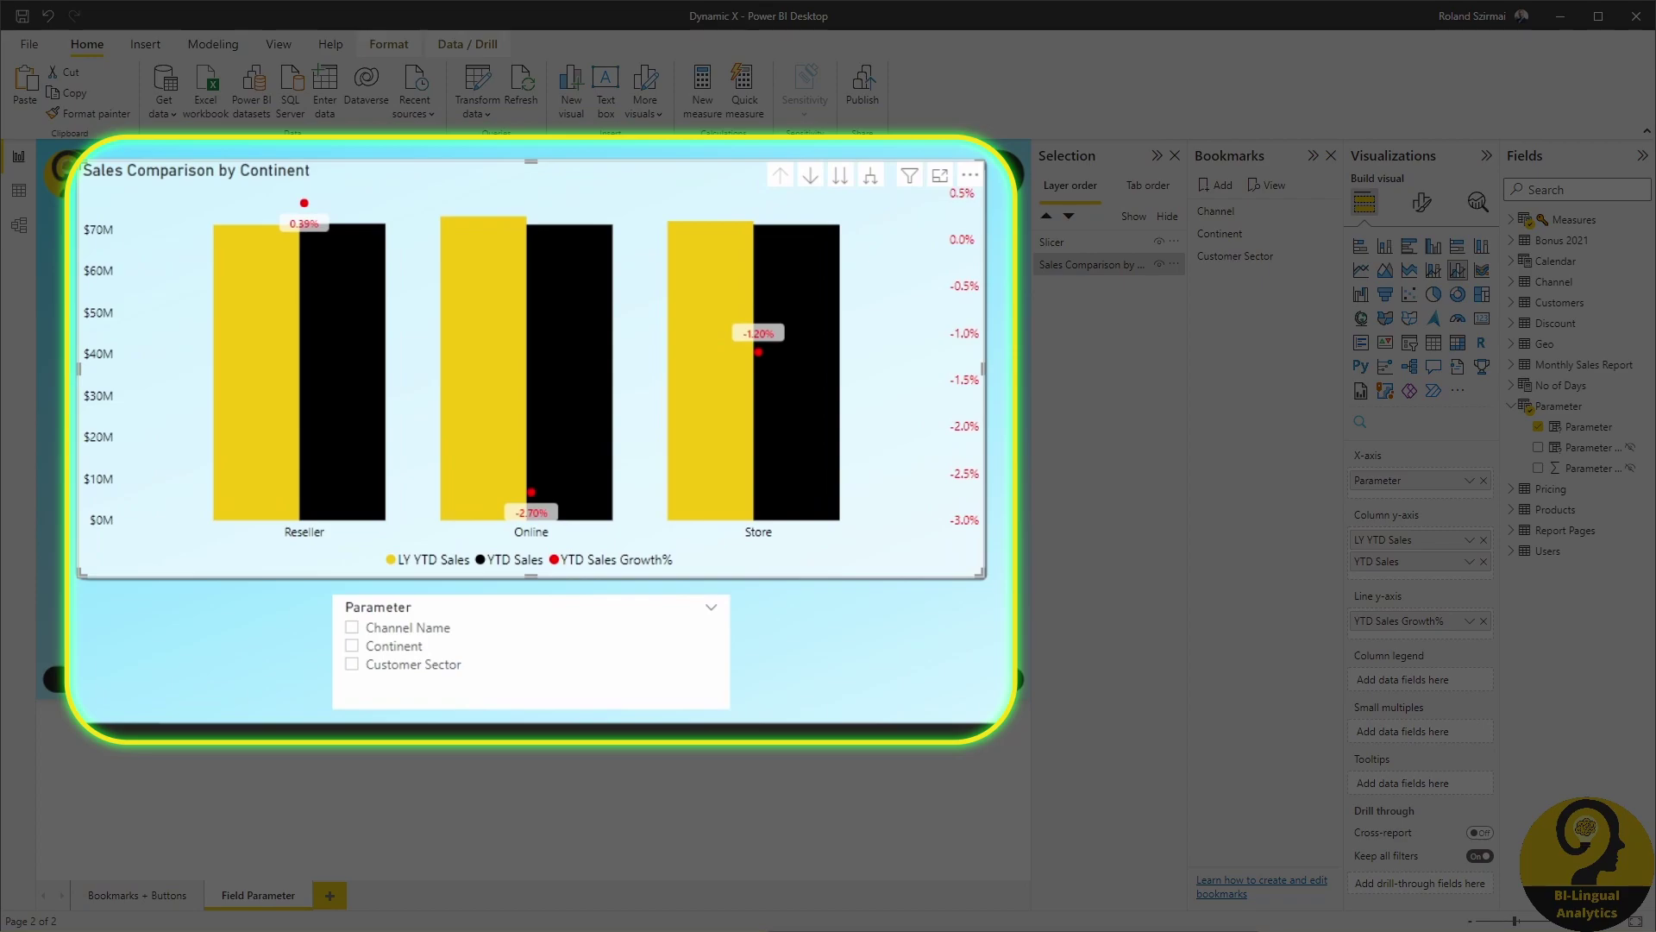
Step: Test the Parameter slicer with continent, customer sector, channel, then continent again
{"action": "left_click", "coordinate": [400, 654]}
{"action": "left_click", "coordinate": [402, 668]}
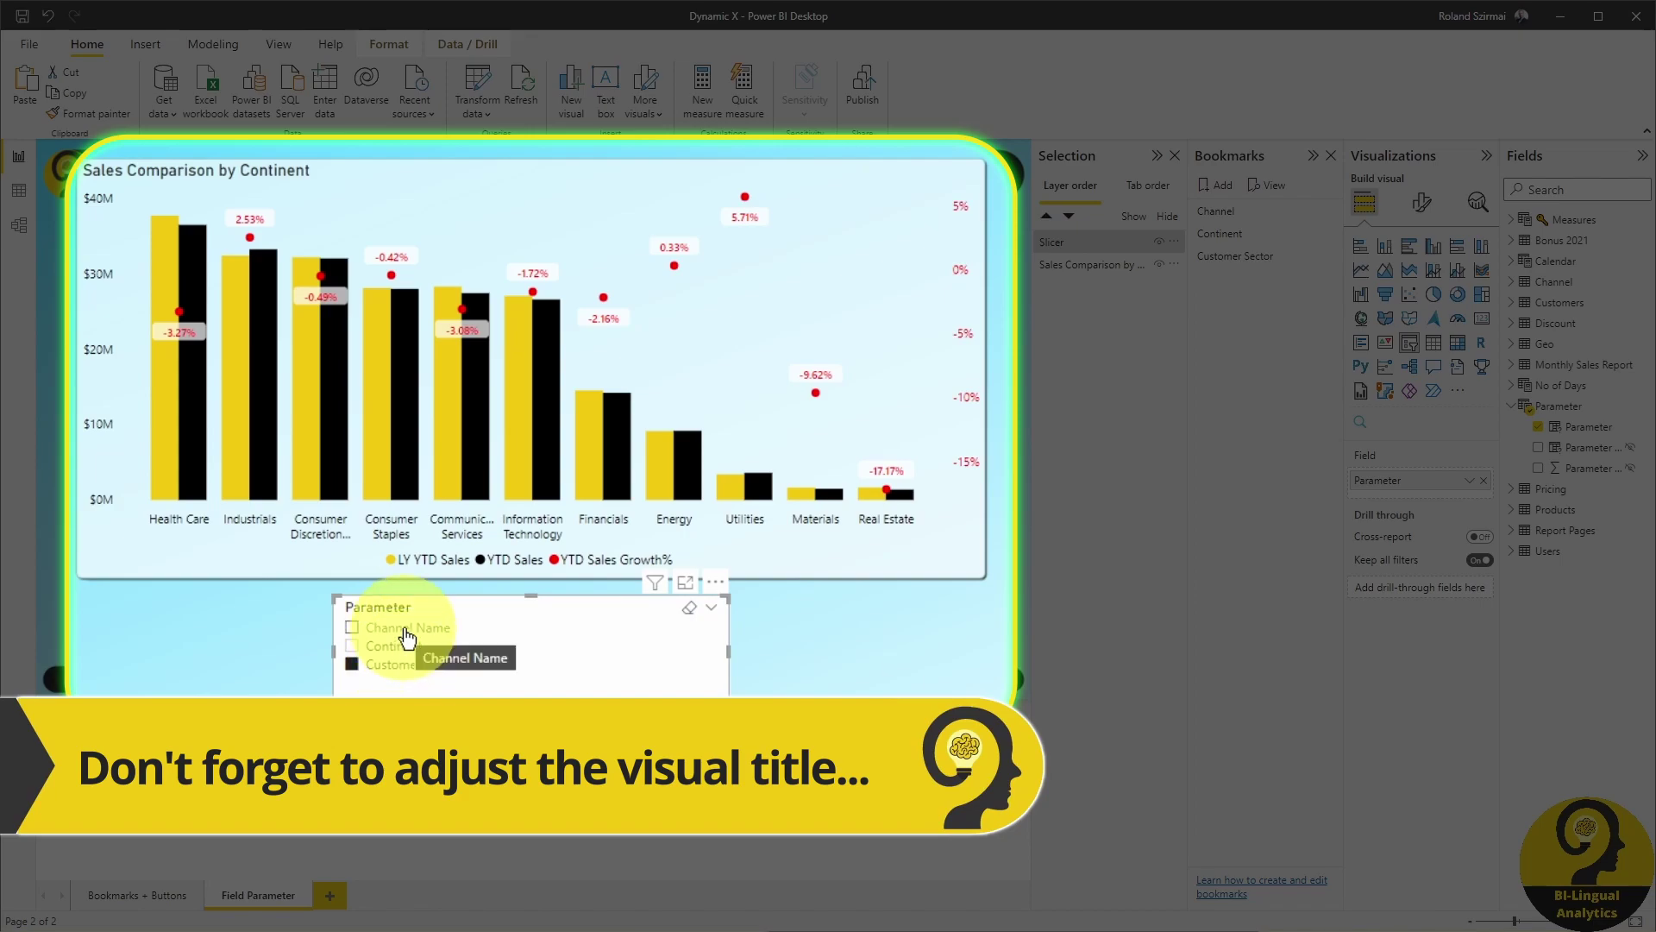
{"action": "left_click", "coordinate": [405, 630]}
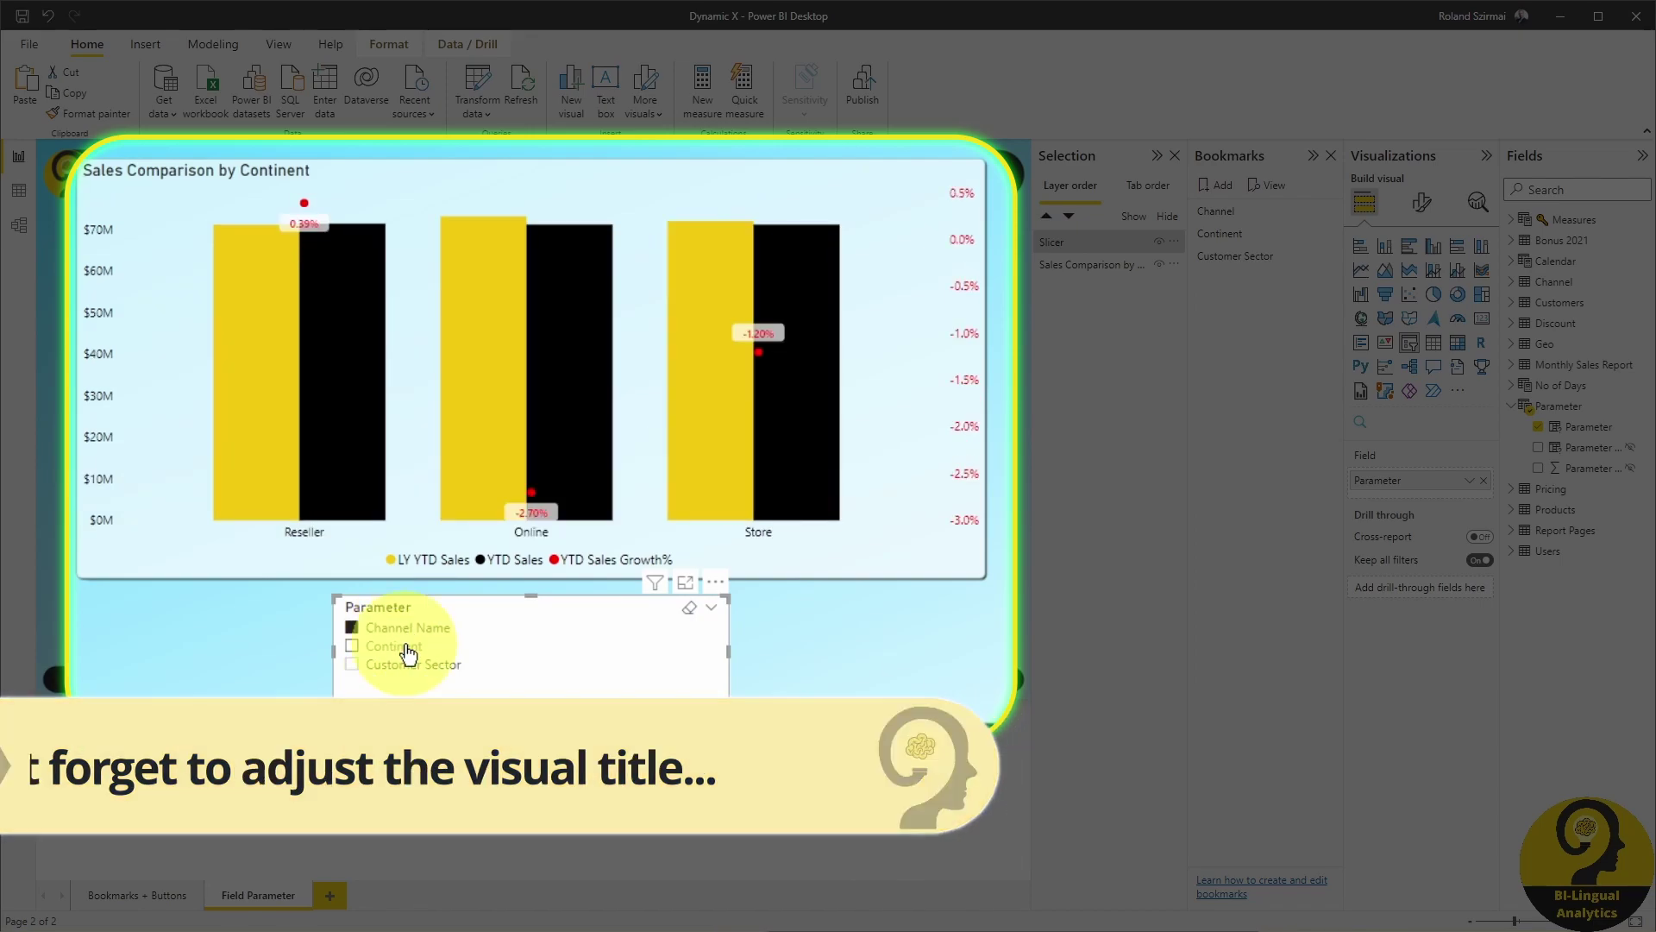
{"action": "left_click", "coordinate": [407, 651]}
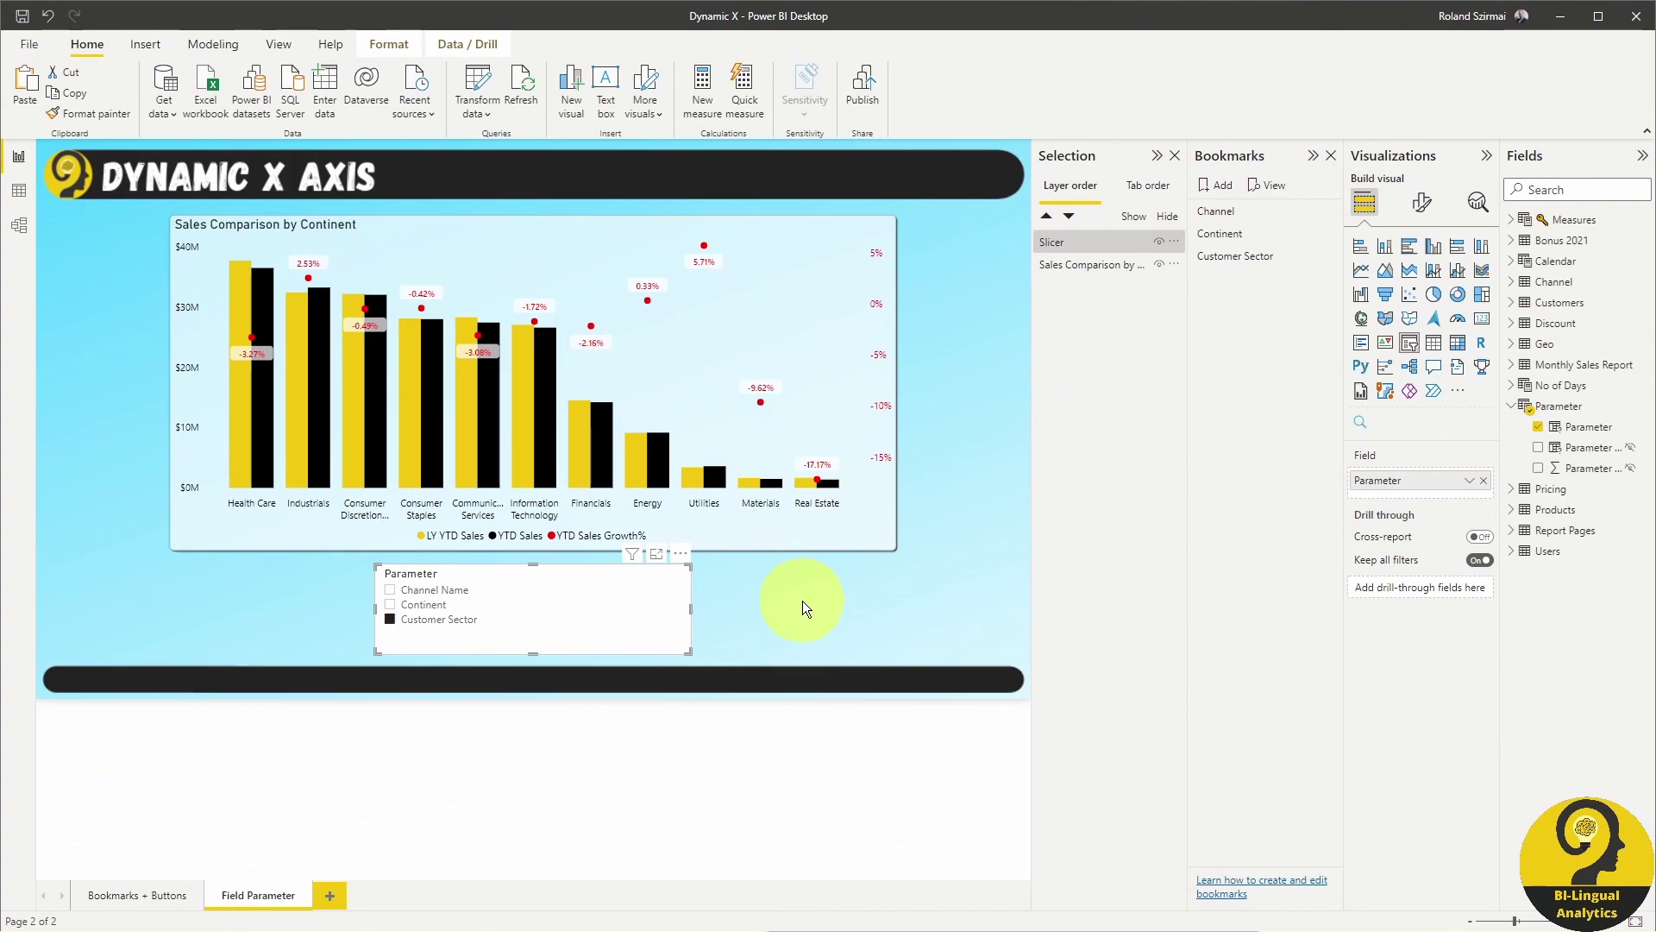
Step: In the Parameter table's DAX, duplicate the Customer Sector row onto a new line 5
{"action": "left_click", "coordinate": [1592, 404]}
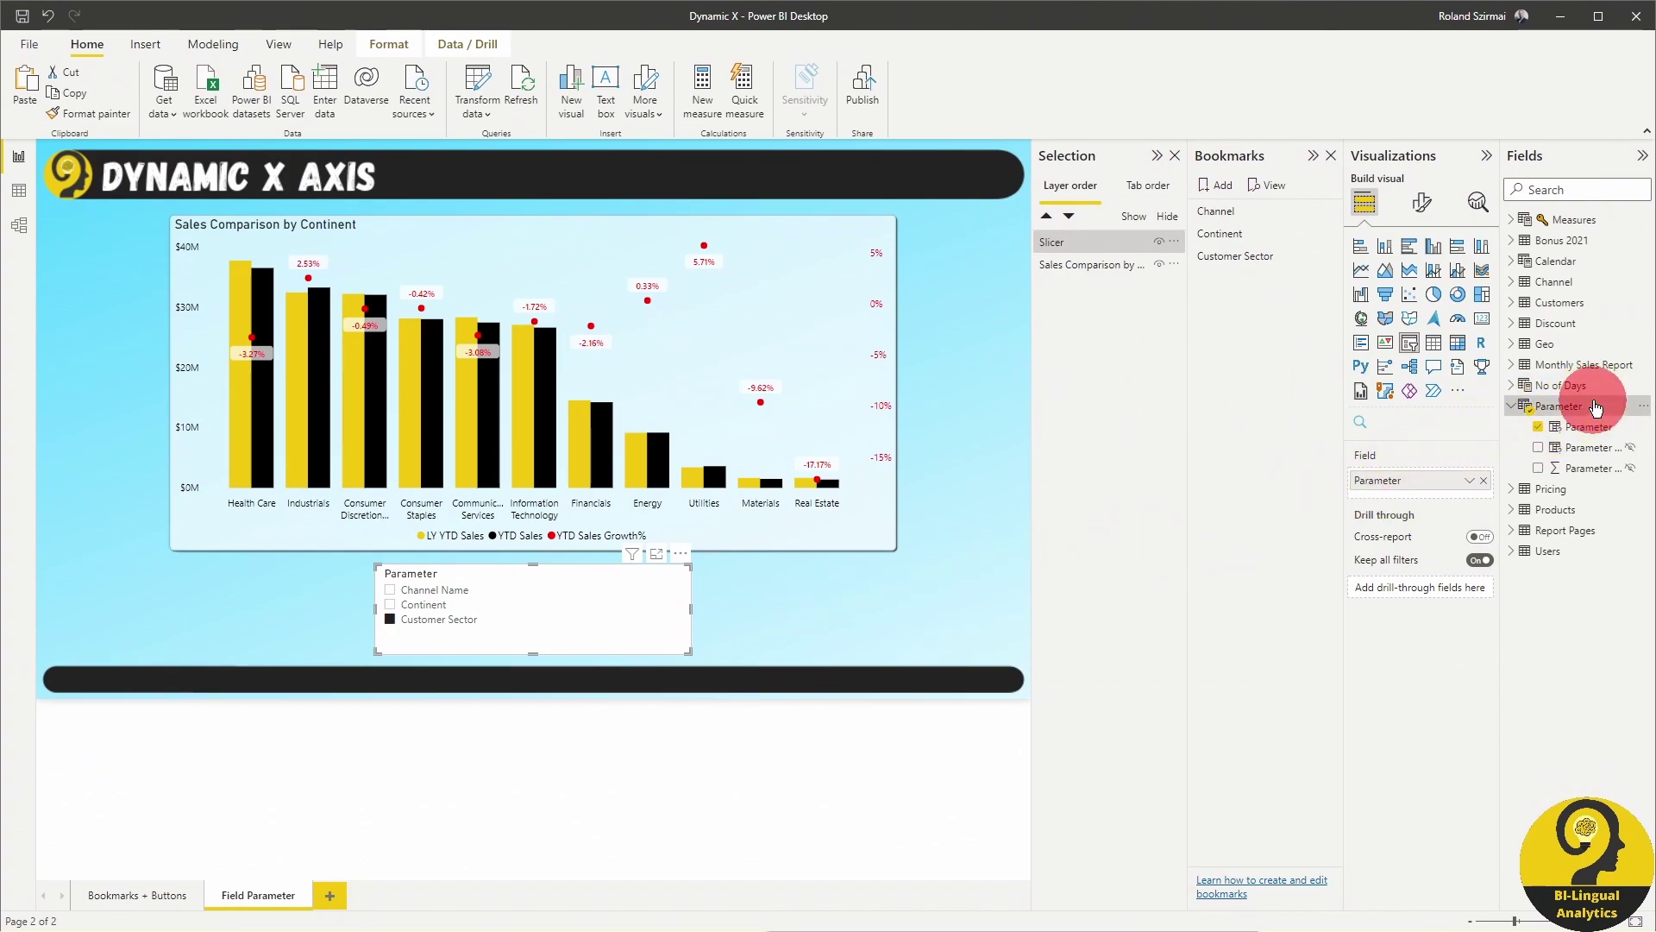
{"action": "scroll", "coordinate": [540, 205], "scroll_direction": "up", "scroll_amount": 2}
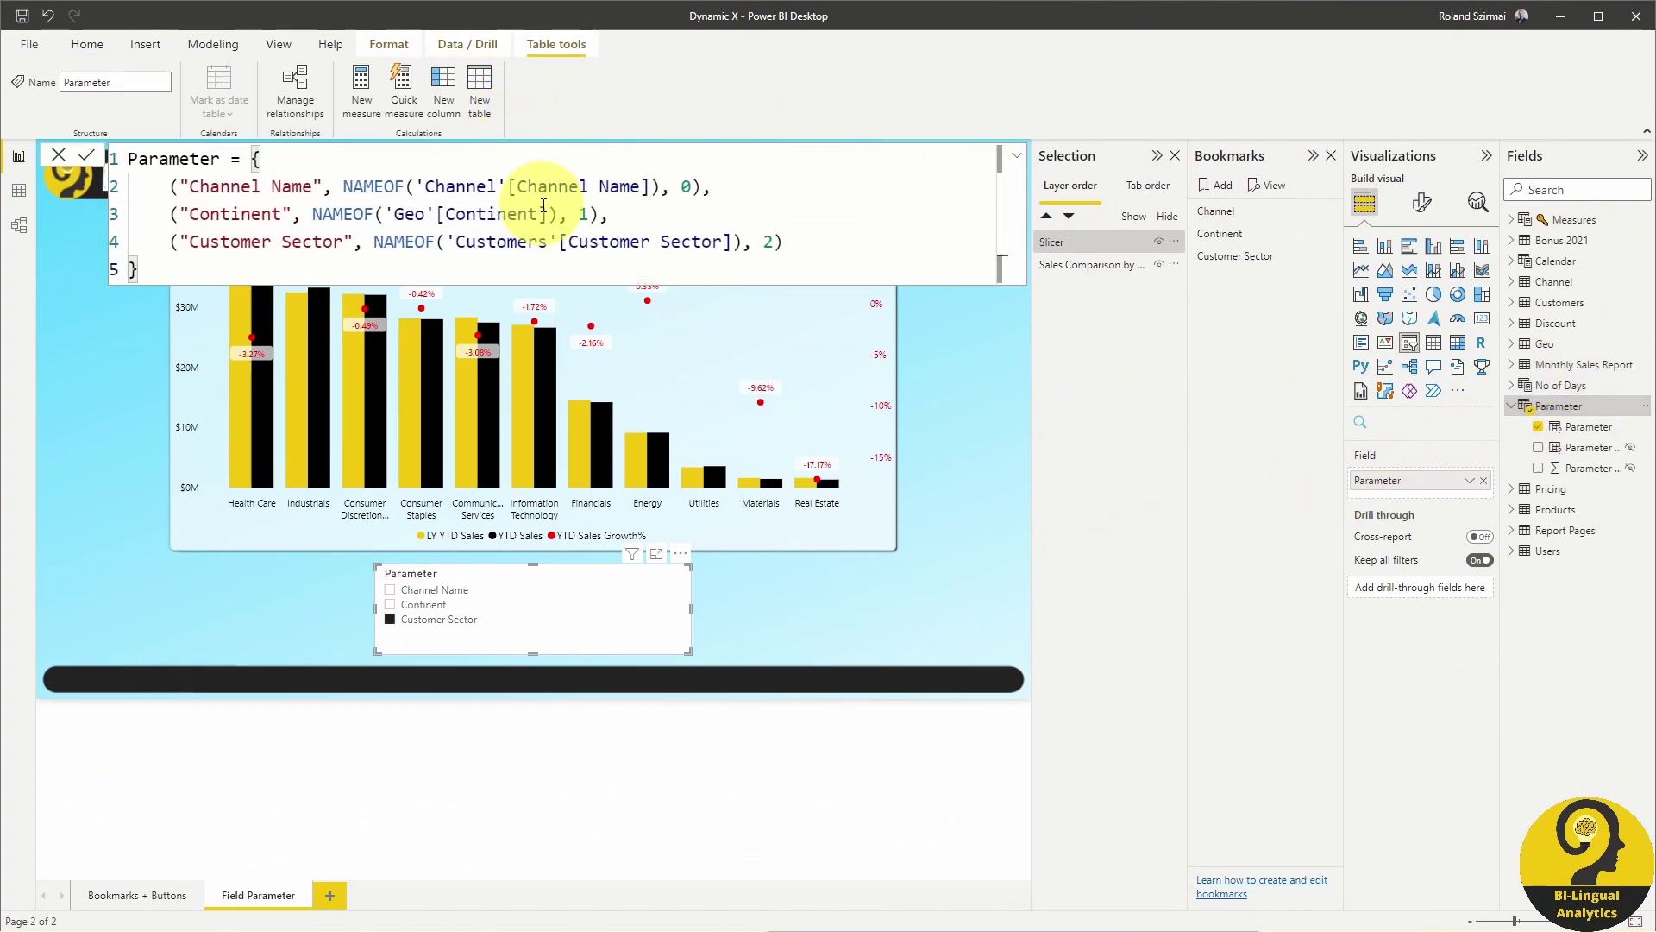
{"action": "left_click", "coordinate": [850, 235]}
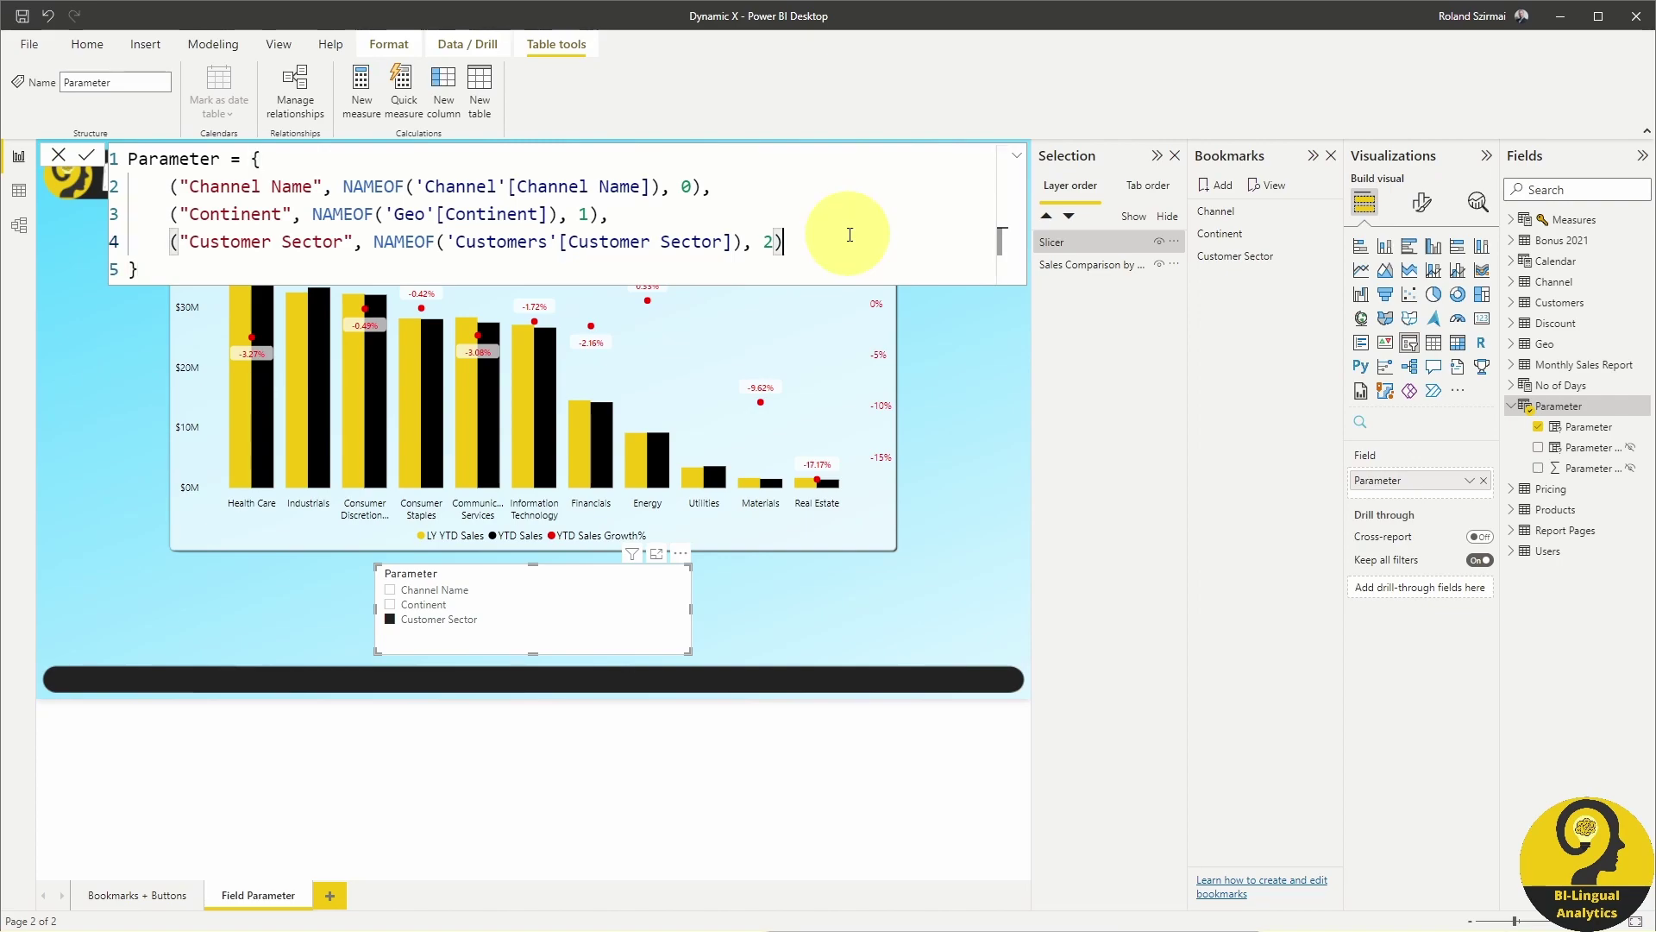
{"action": "type", "text": ","}
{"action": "key", "text": "shift+Return"}
{"action": "type", "text": "(\"Customer Sector\", NAMEOF('Customers'[Customer Sector]), 2)"}
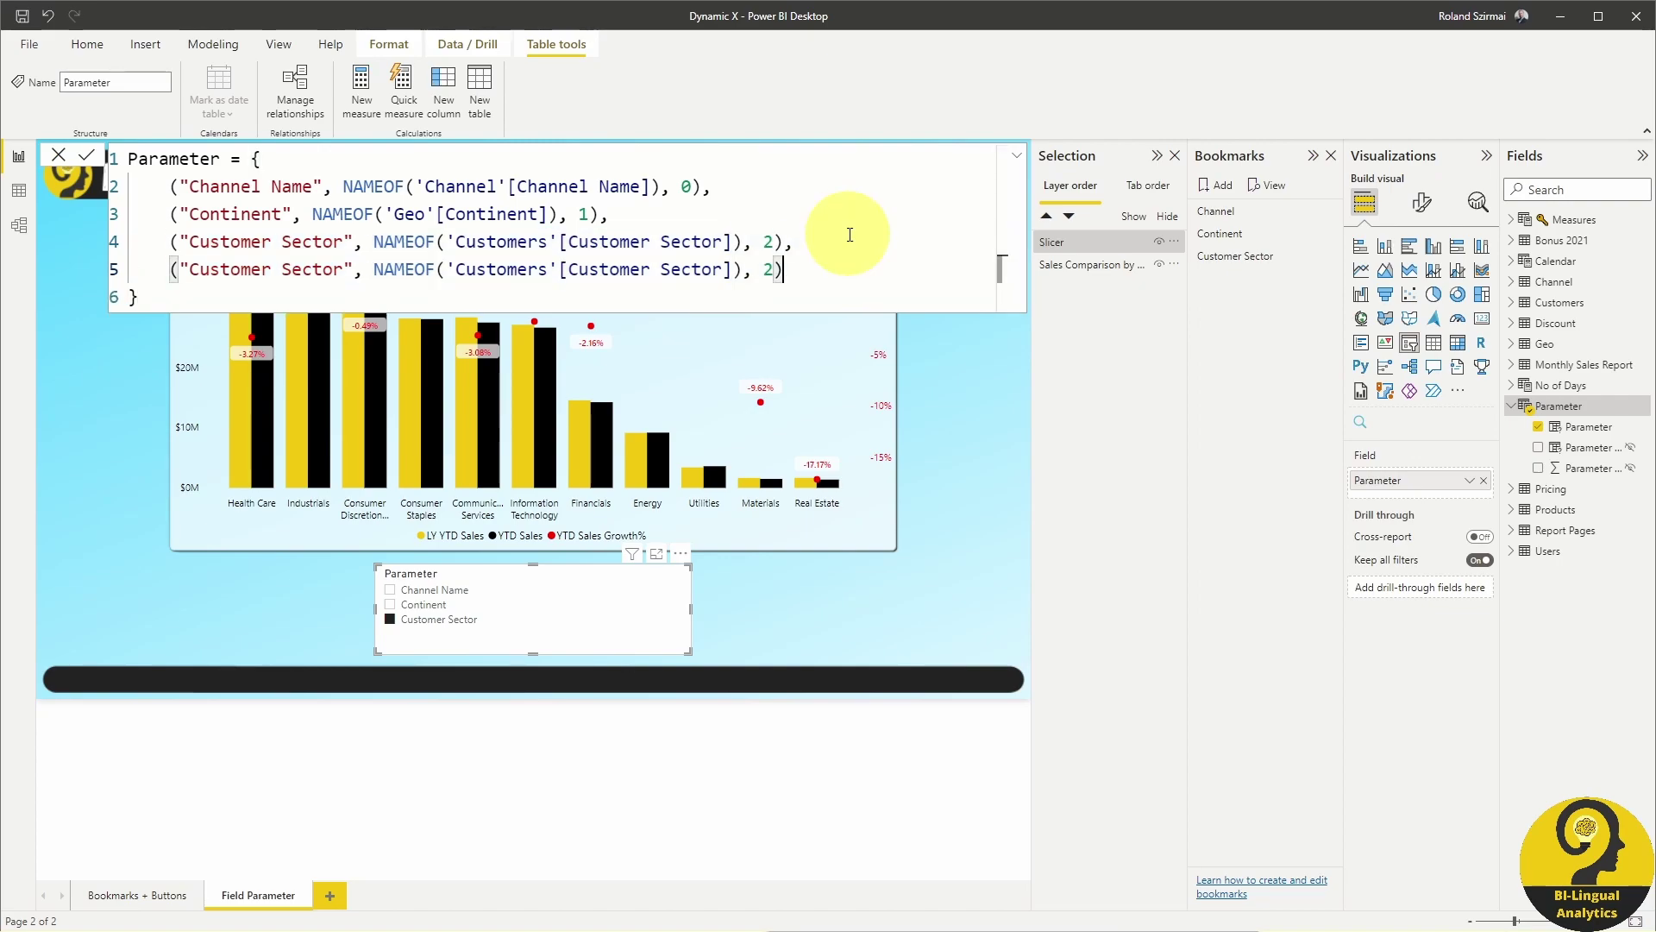
Step: Change line 5 to Product Group with NAMEOF(Products[Group]), commit, and chart by Product Group
{"action": "left_click_drag", "start_coordinate": [344, 269], "coordinate": [190, 269]}
{"action": "type", "text": "Product Group"}
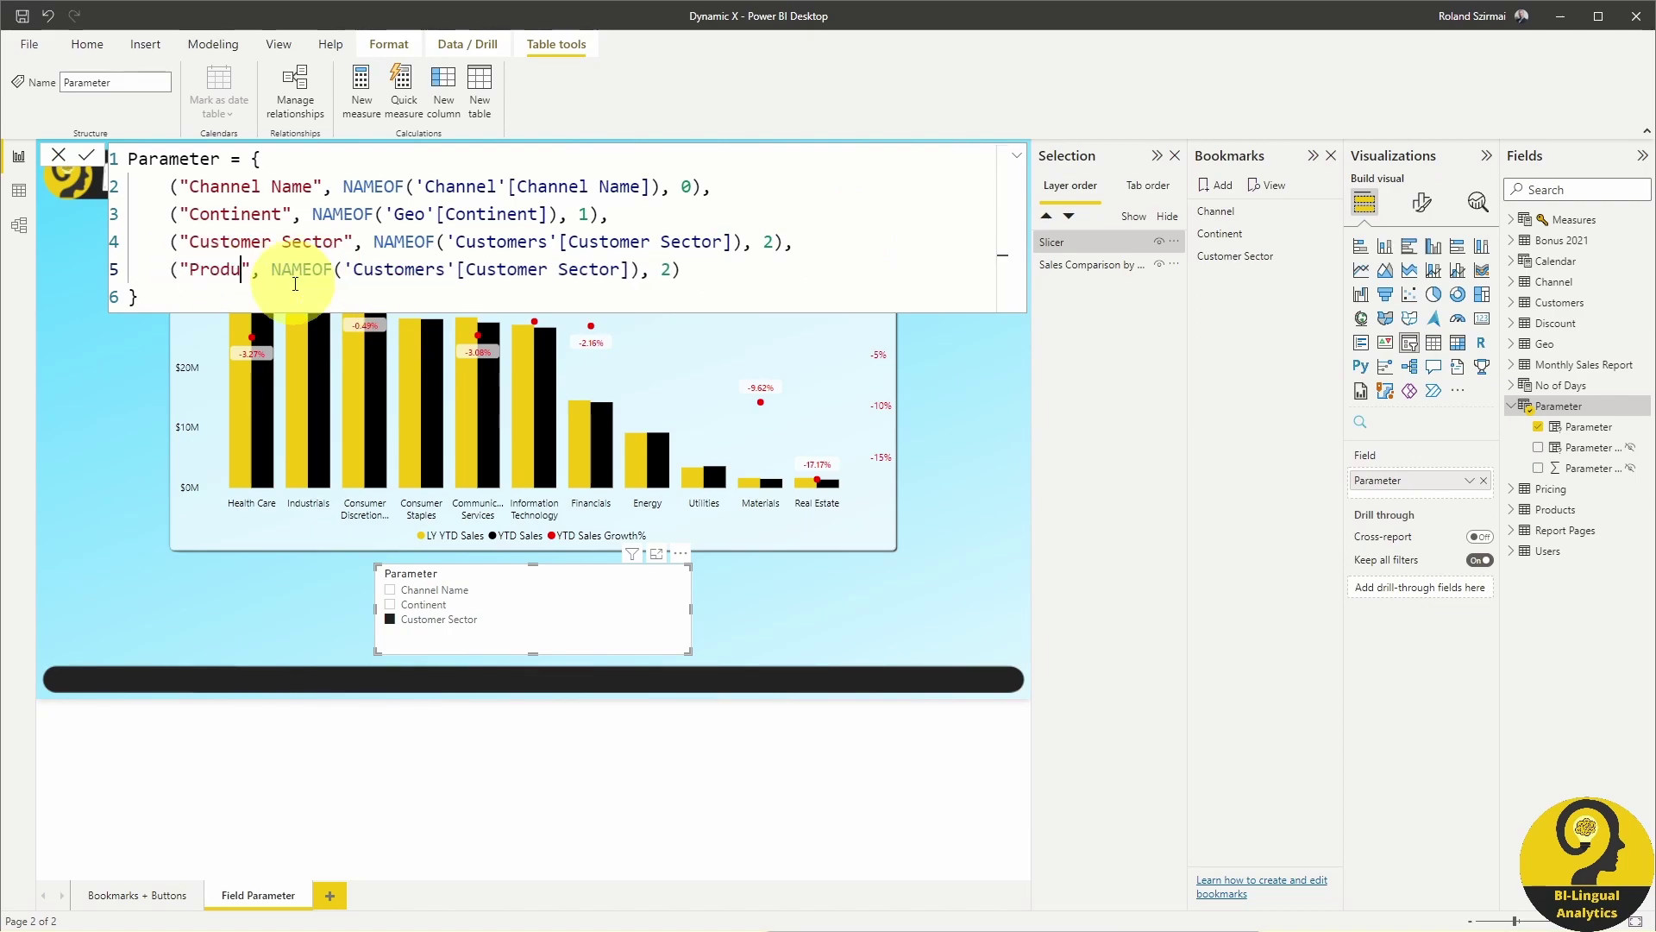
{"action": "left_click_drag", "start_coordinate": [423, 269], "coordinate": [702, 270]}
{"action": "type", "text": "produt"}
{"action": "key", "text": "Down"}
{"action": "key", "text": "Down"}
{"action": "key", "text": "Down"}
{"action": "key", "text": "Down"}
{"action": "key", "text": "Down"}
{"action": "key", "text": "Down"}
{"action": "key", "text": "Down"}
{"action": "key", "text": "Down"}
{"action": "key", "text": "Down"}
{"action": "key", "text": "Down"}
{"action": "key", "text": "Down"}
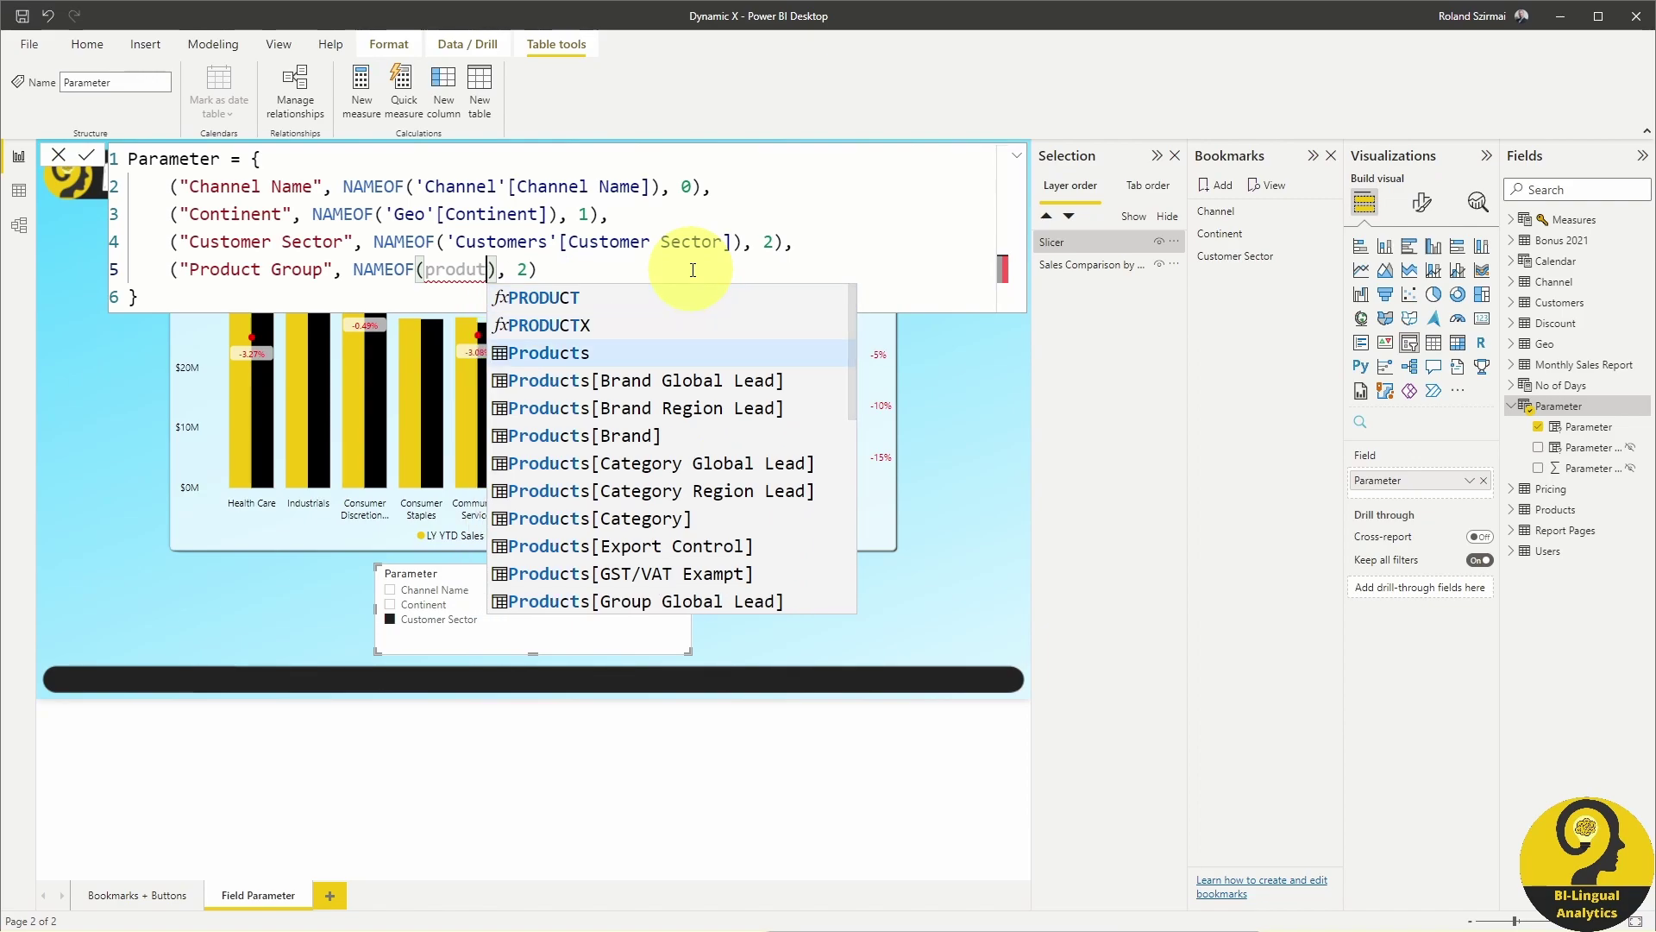
{"action": "key", "text": "Tab"}
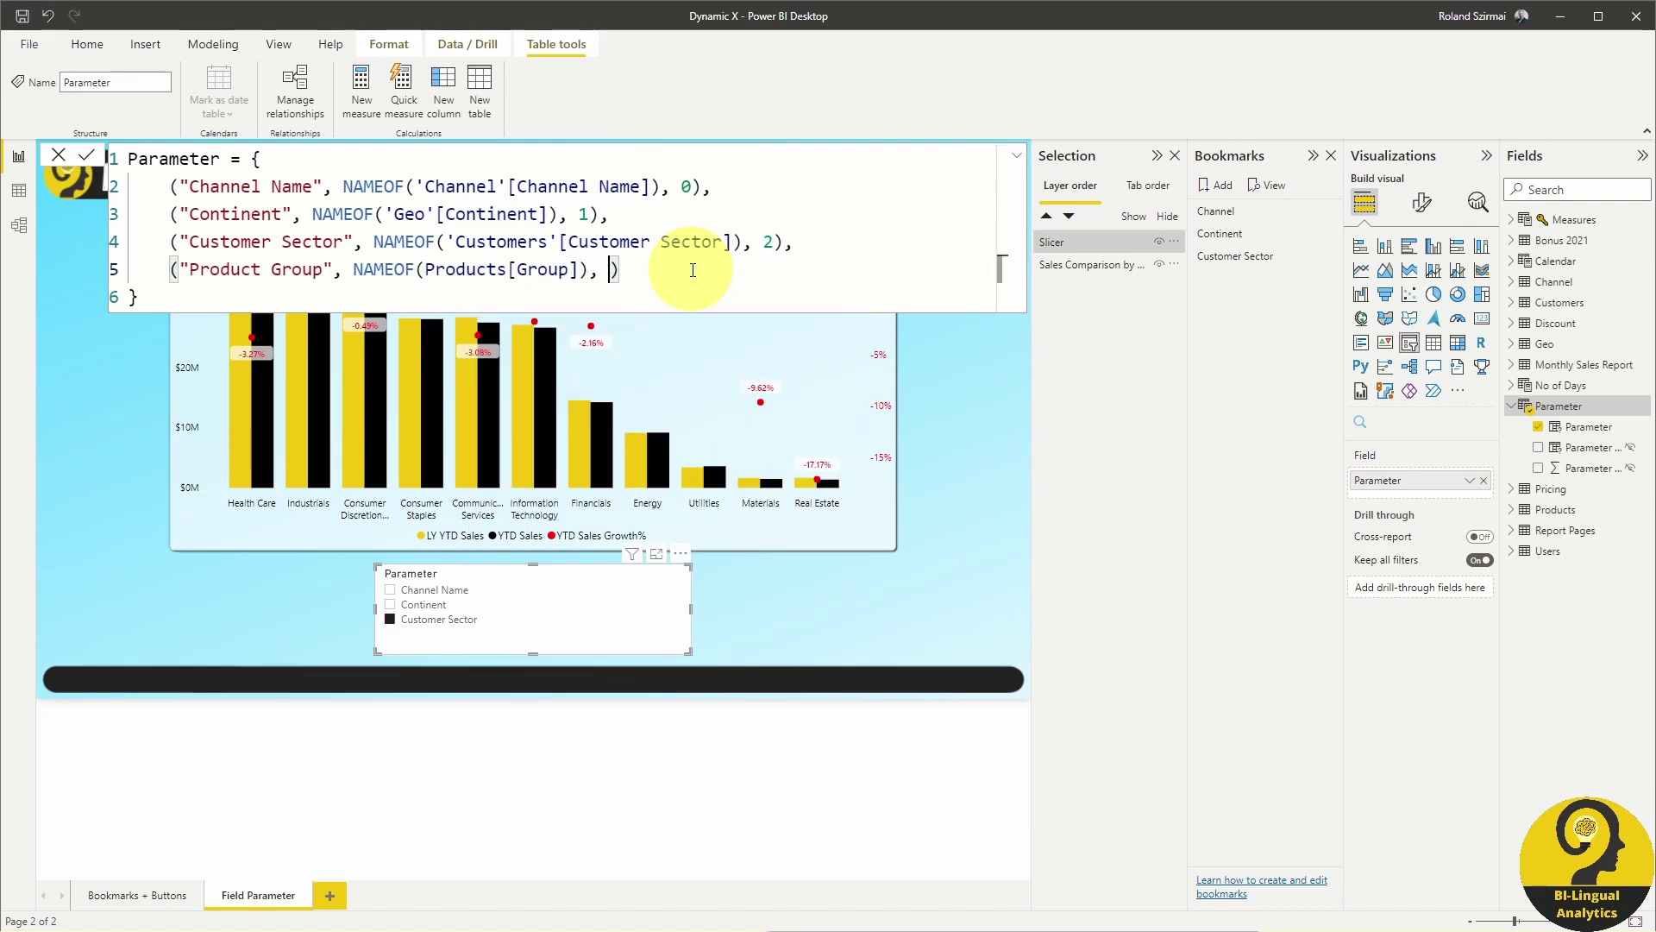
{"action": "key", "text": "Return"}
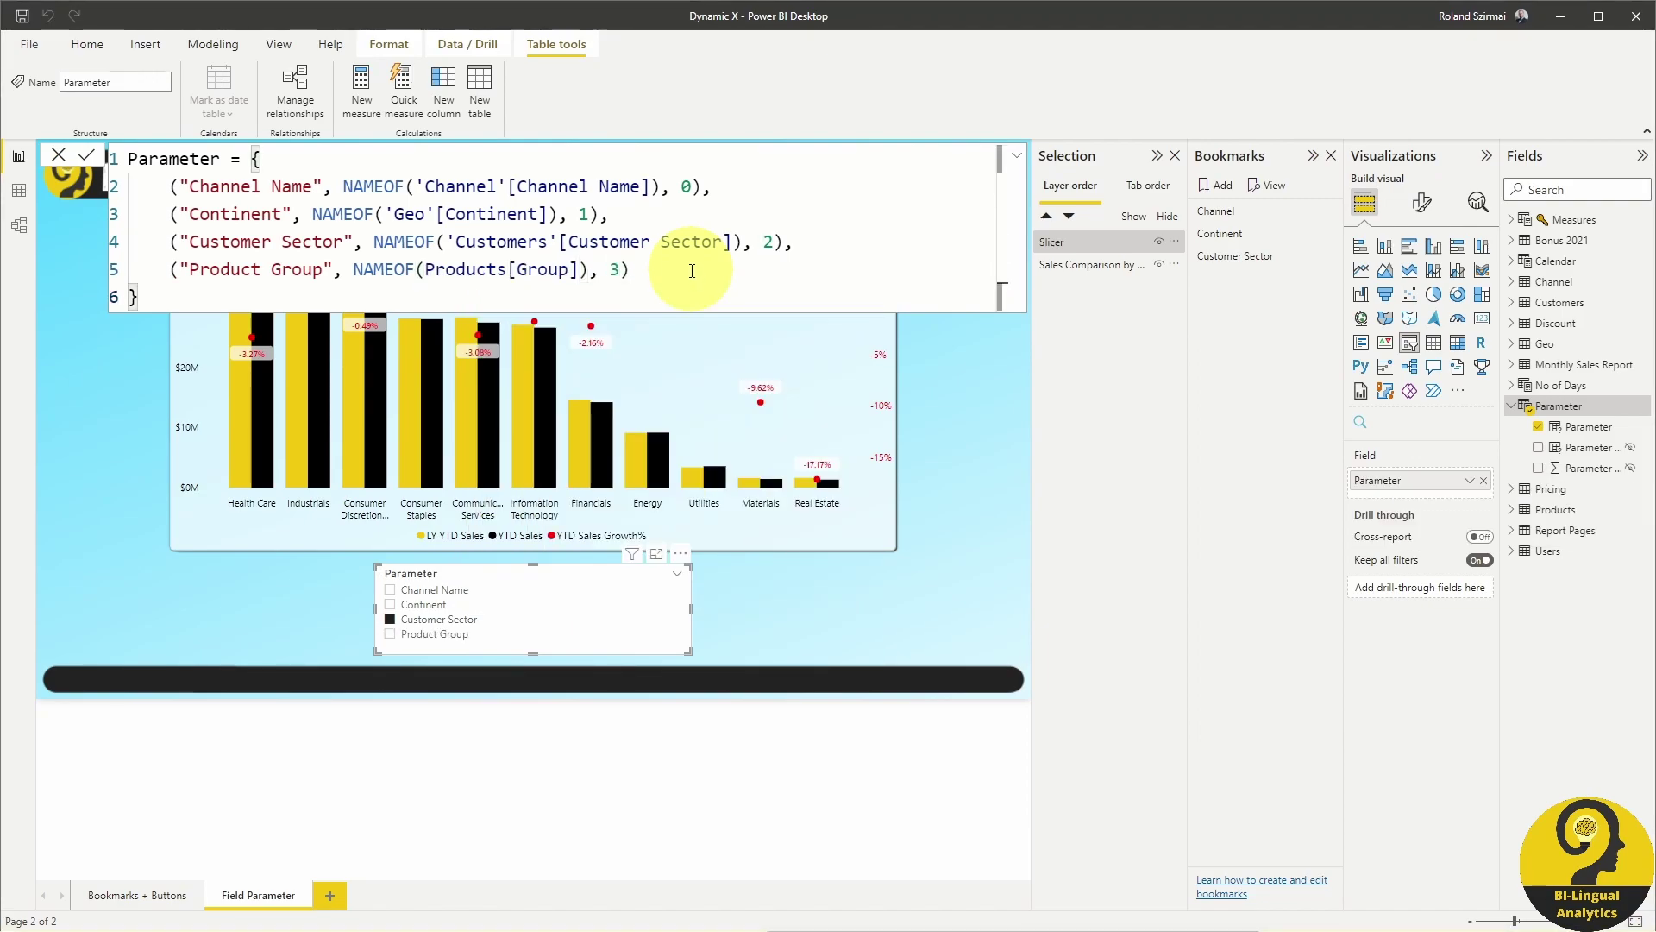
{"action": "left_click", "coordinate": [436, 634]}
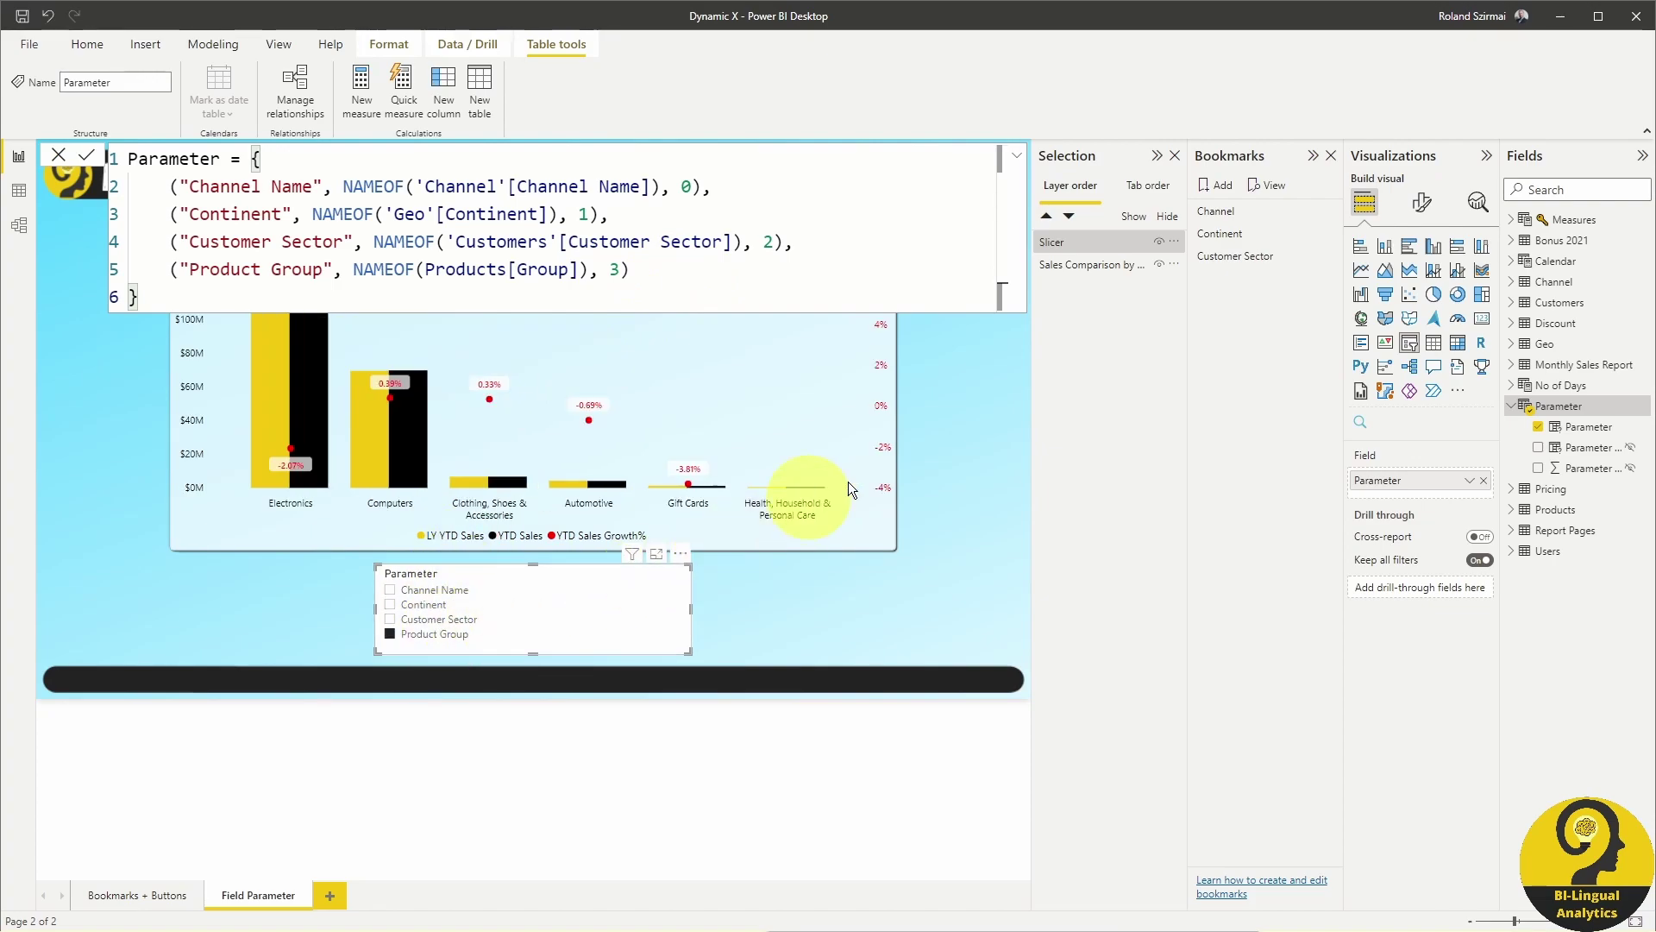
{"action": "left_click", "coordinate": [956, 452]}
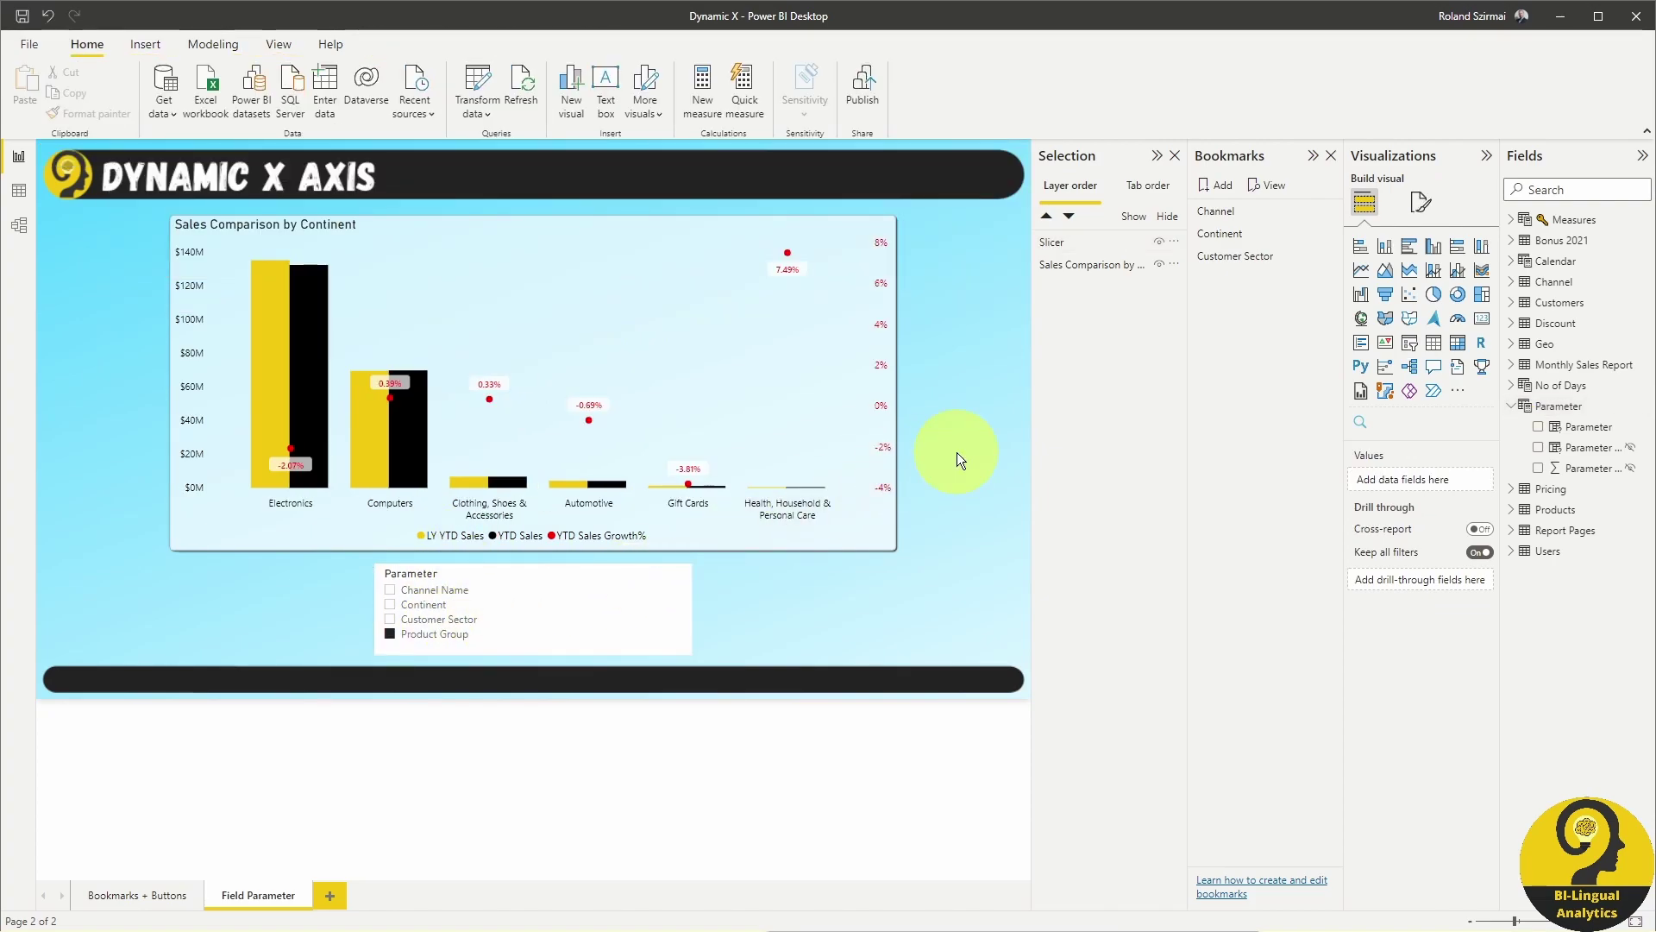